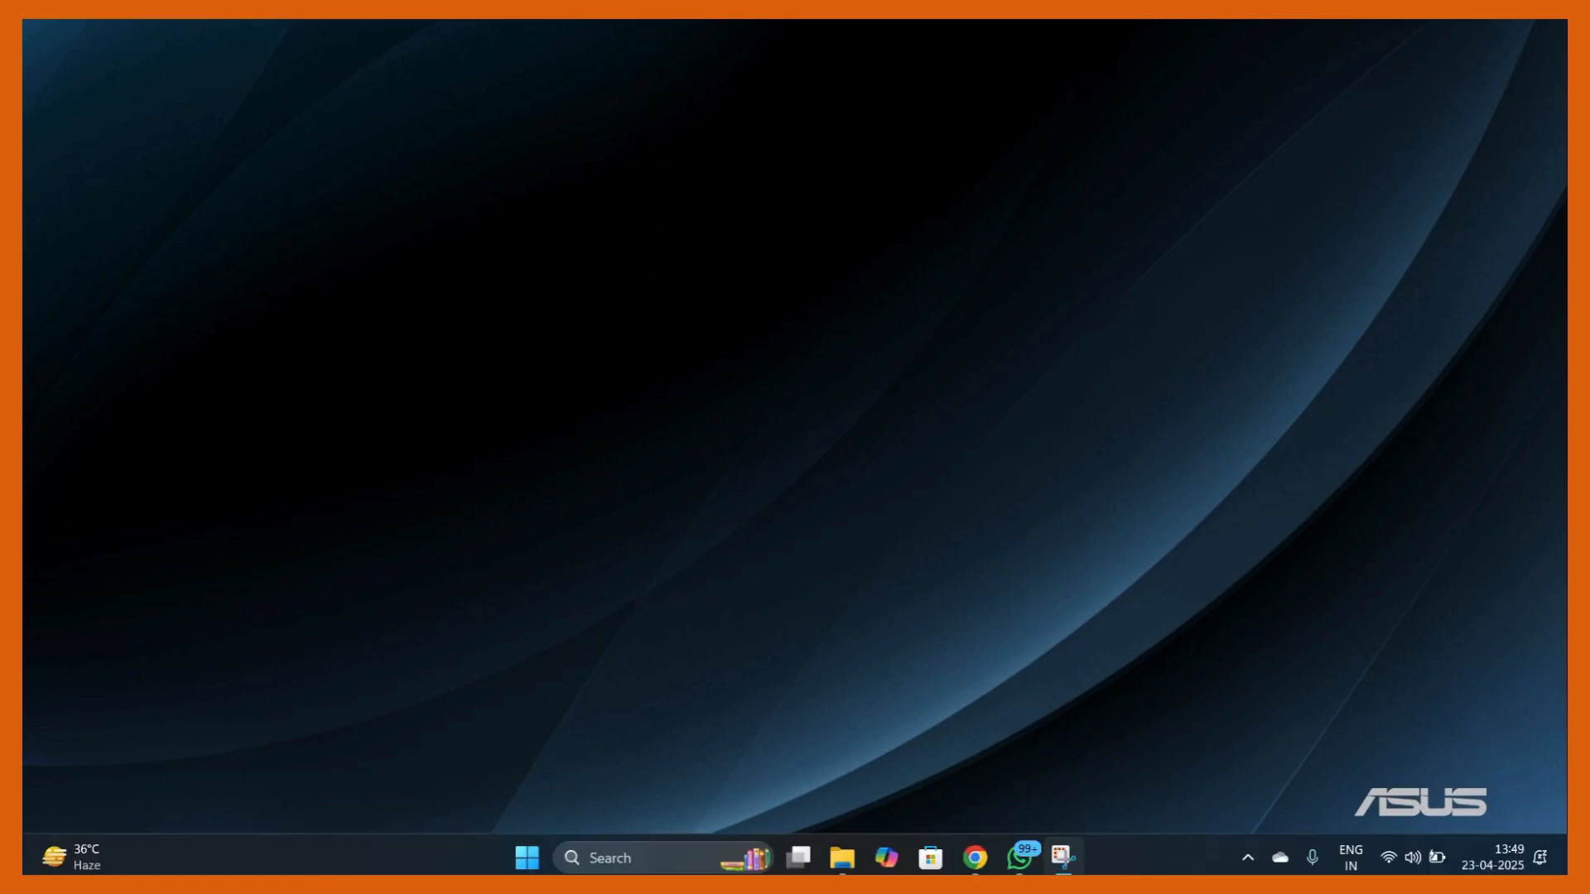
Step: Launch VLC media player from Windows Search
{"action": "left_click", "coordinate": [608, 860]}
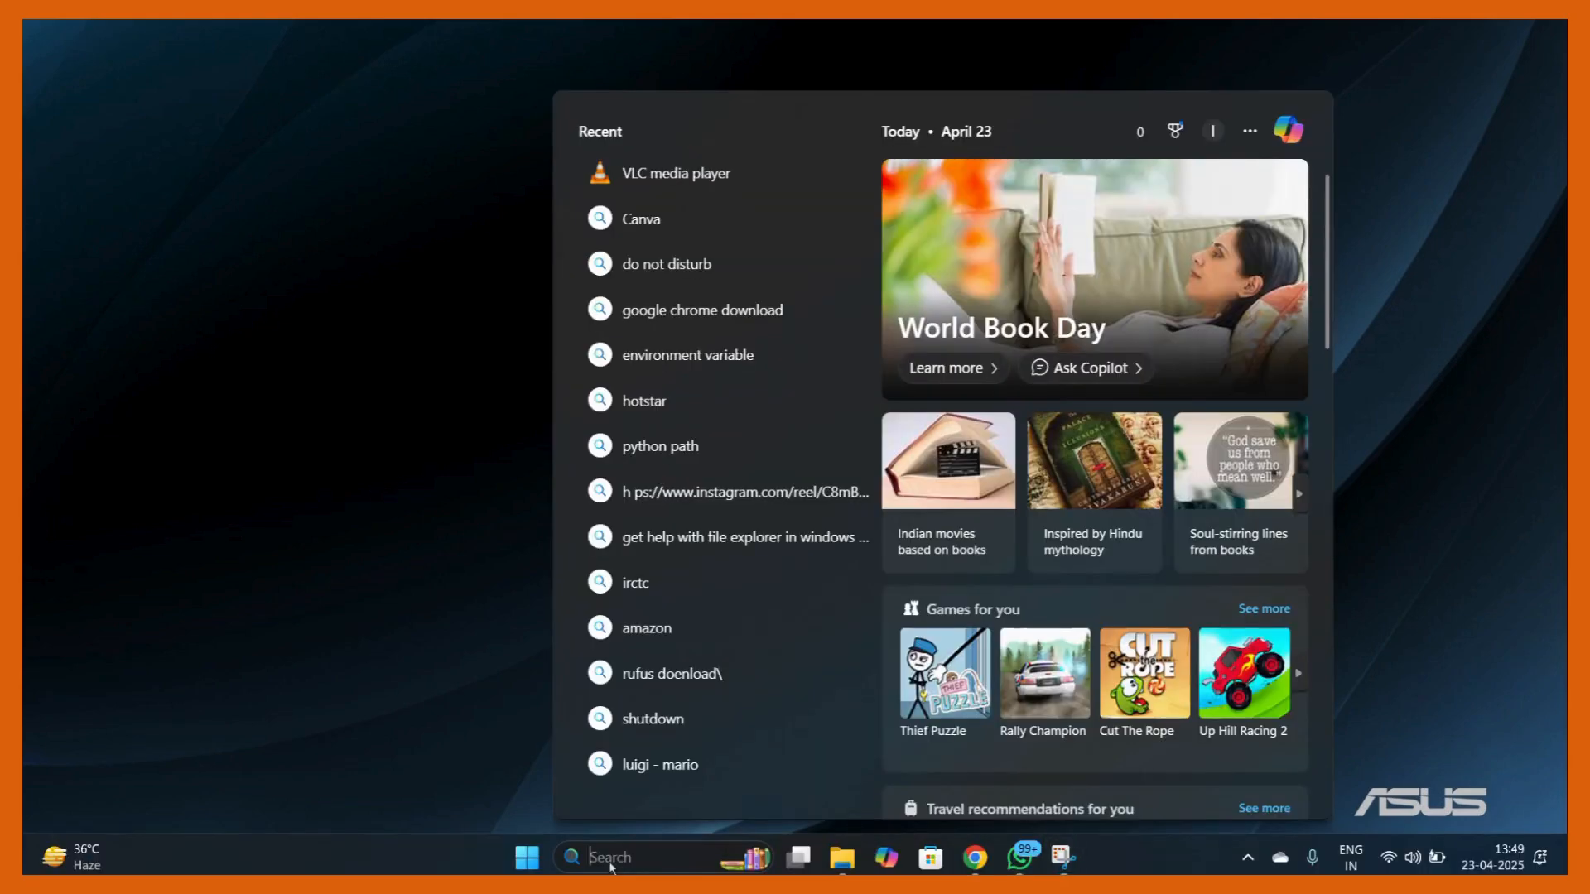
{"action": "type", "text": "vlc"}
{"action": "key", "text": "Return"}
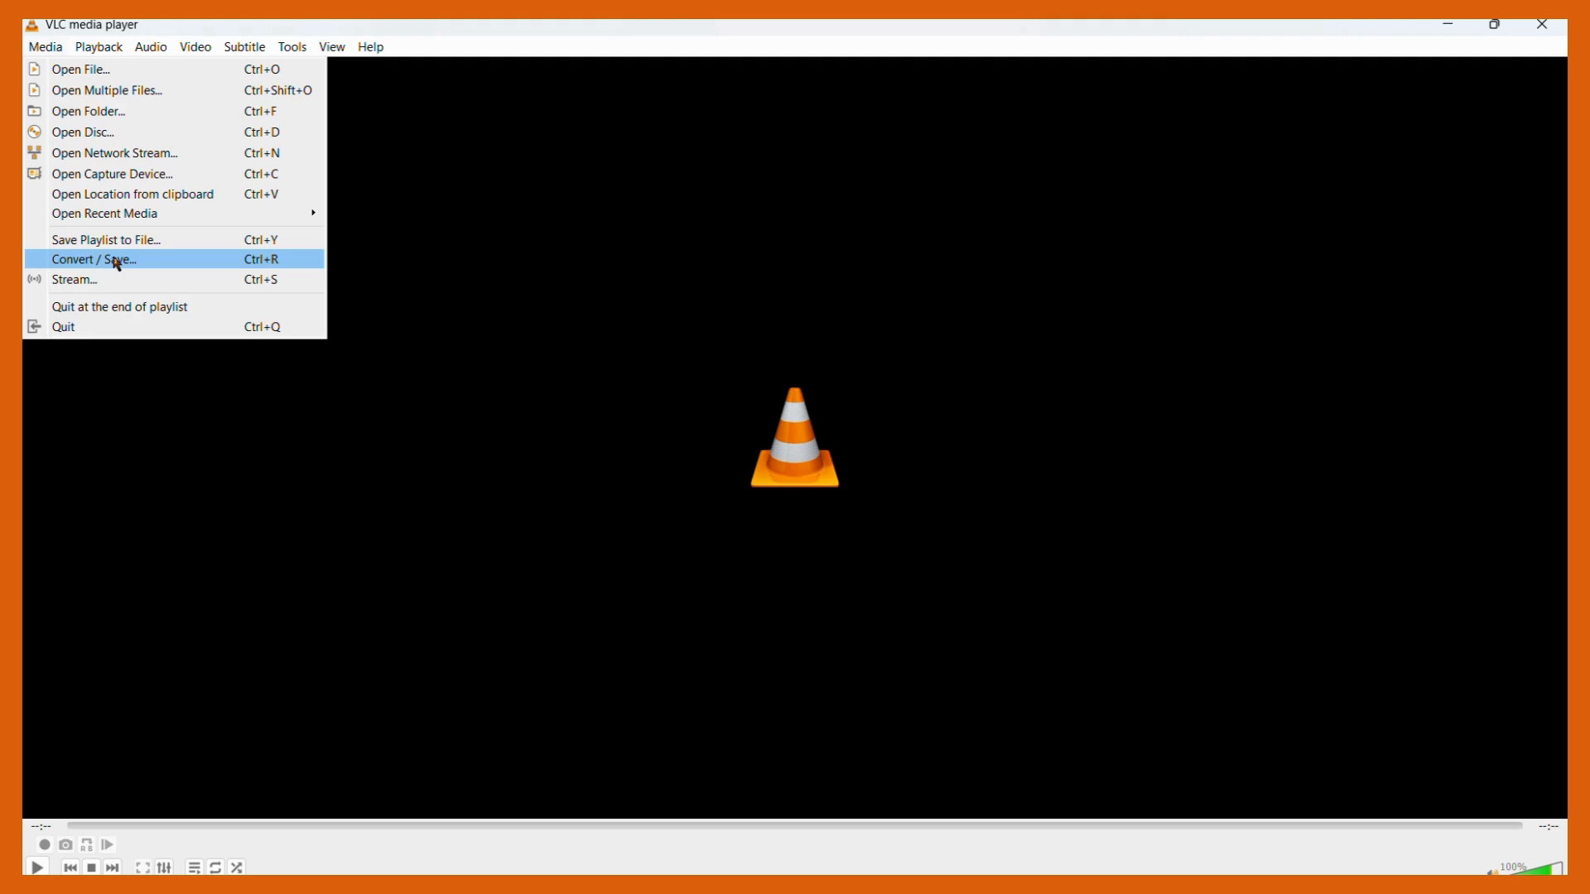
Step: Add mov-example-video-download-640x480 from Downloads as the source and proceed to Convert
{"action": "left_click", "coordinate": [118, 261]}
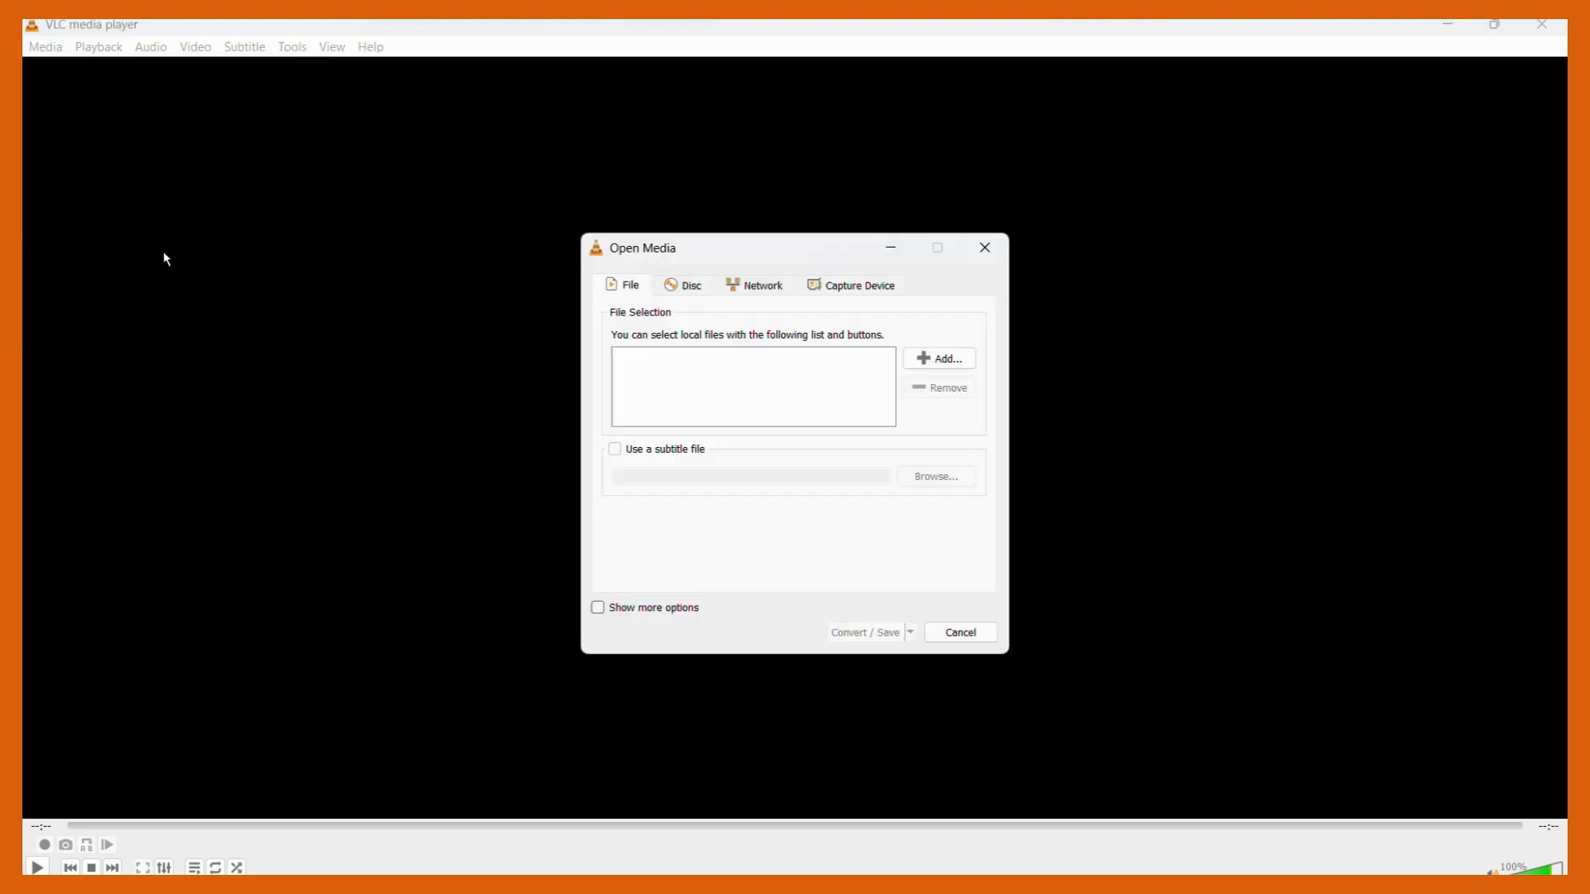
{"action": "left_click_drag", "start_coordinate": [760, 255], "coordinate": [712, 201]}
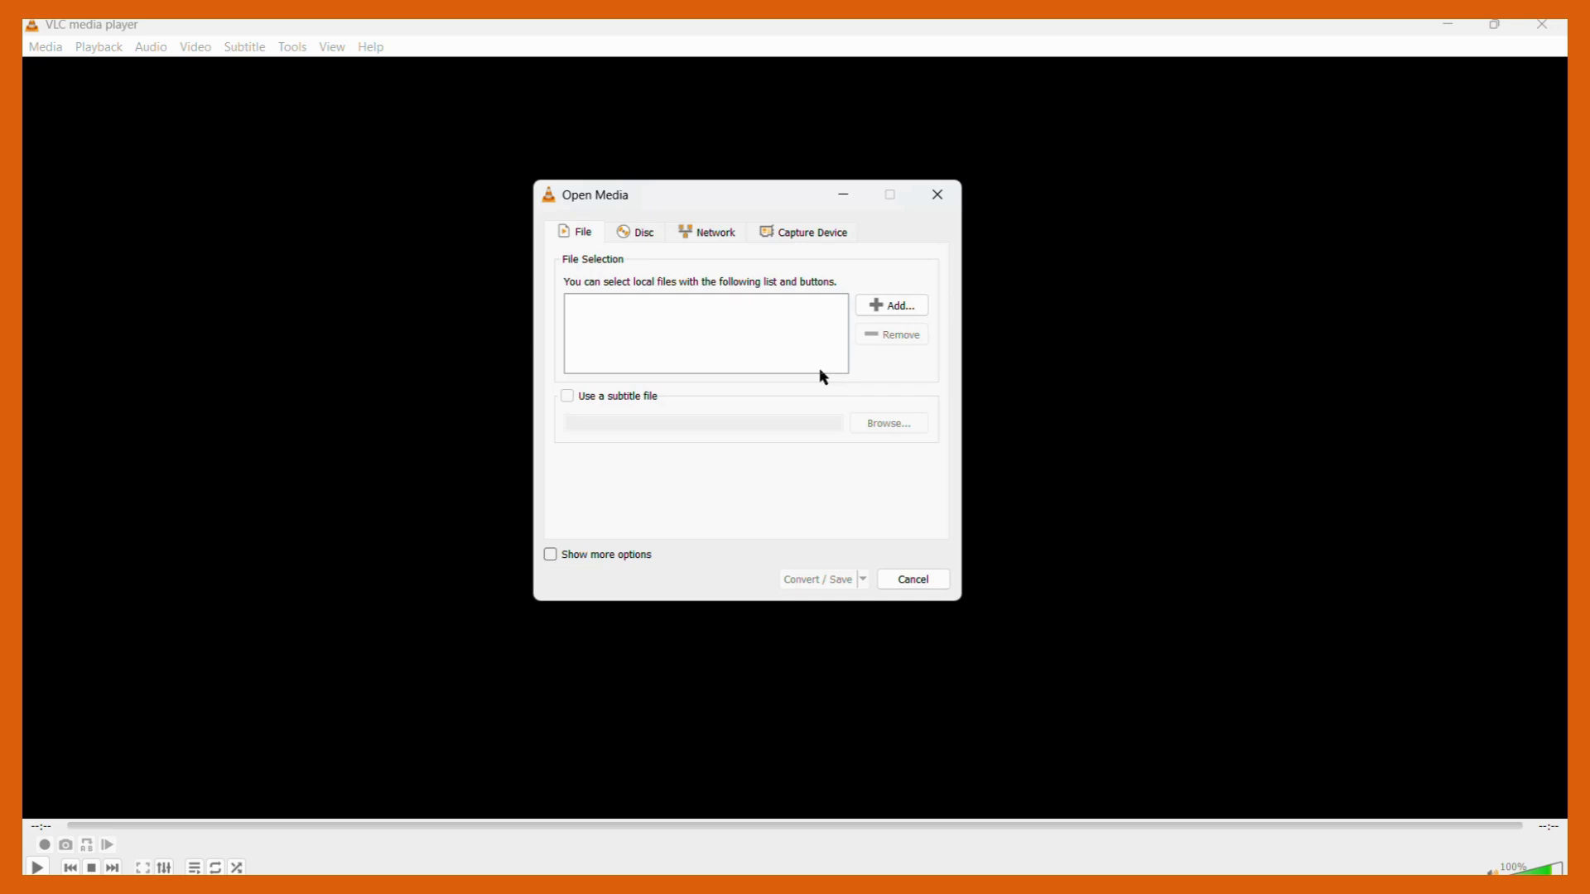
{"action": "left_click", "coordinate": [889, 308]}
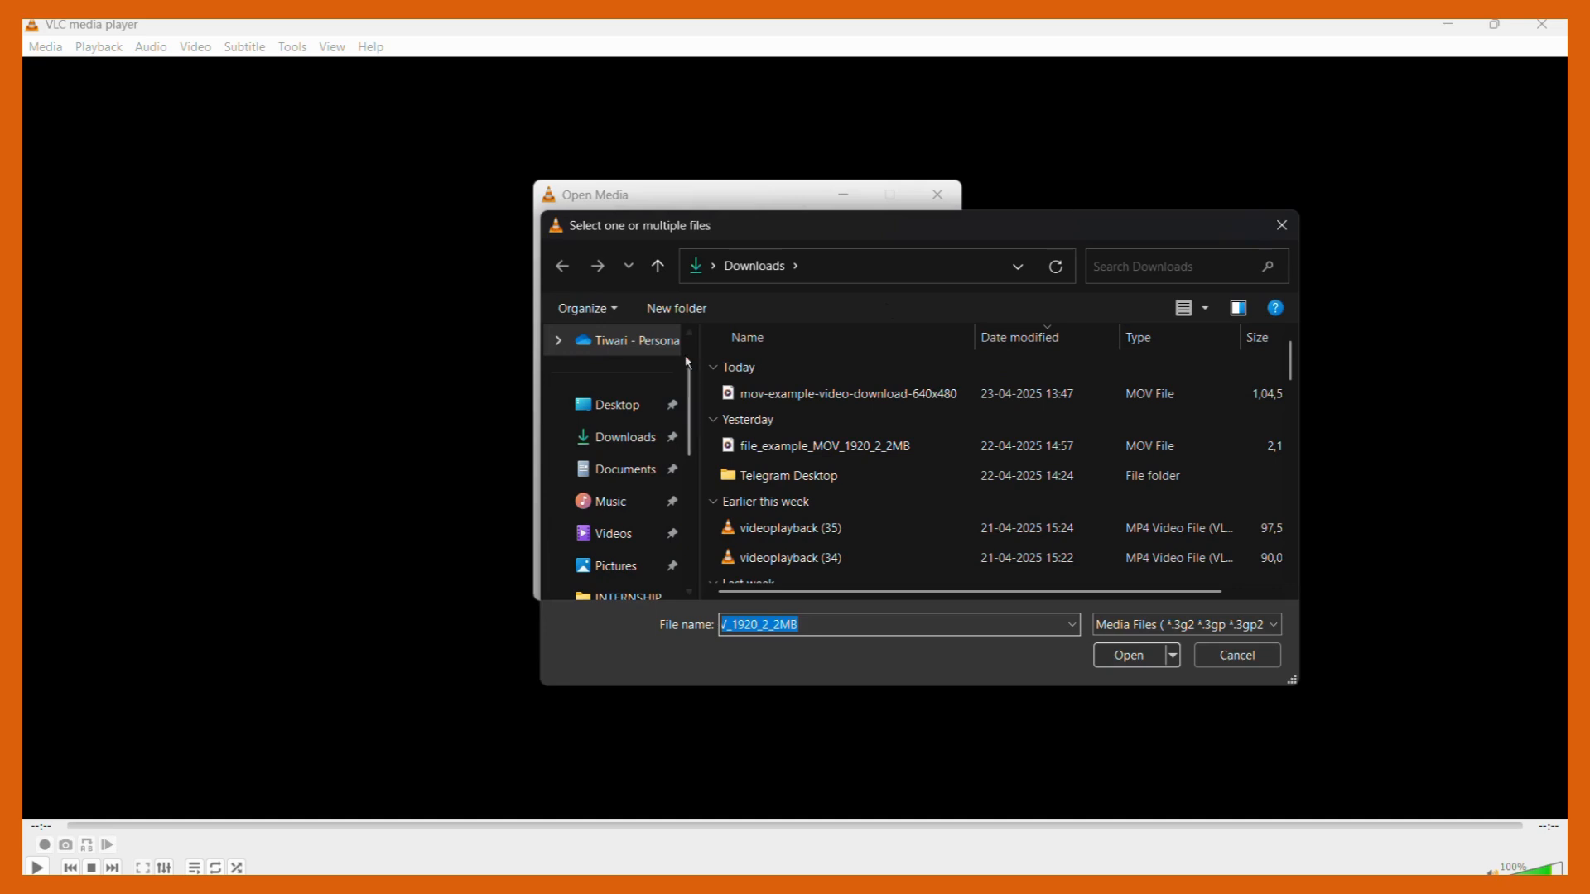
{"action": "left_click", "coordinate": [626, 437]}
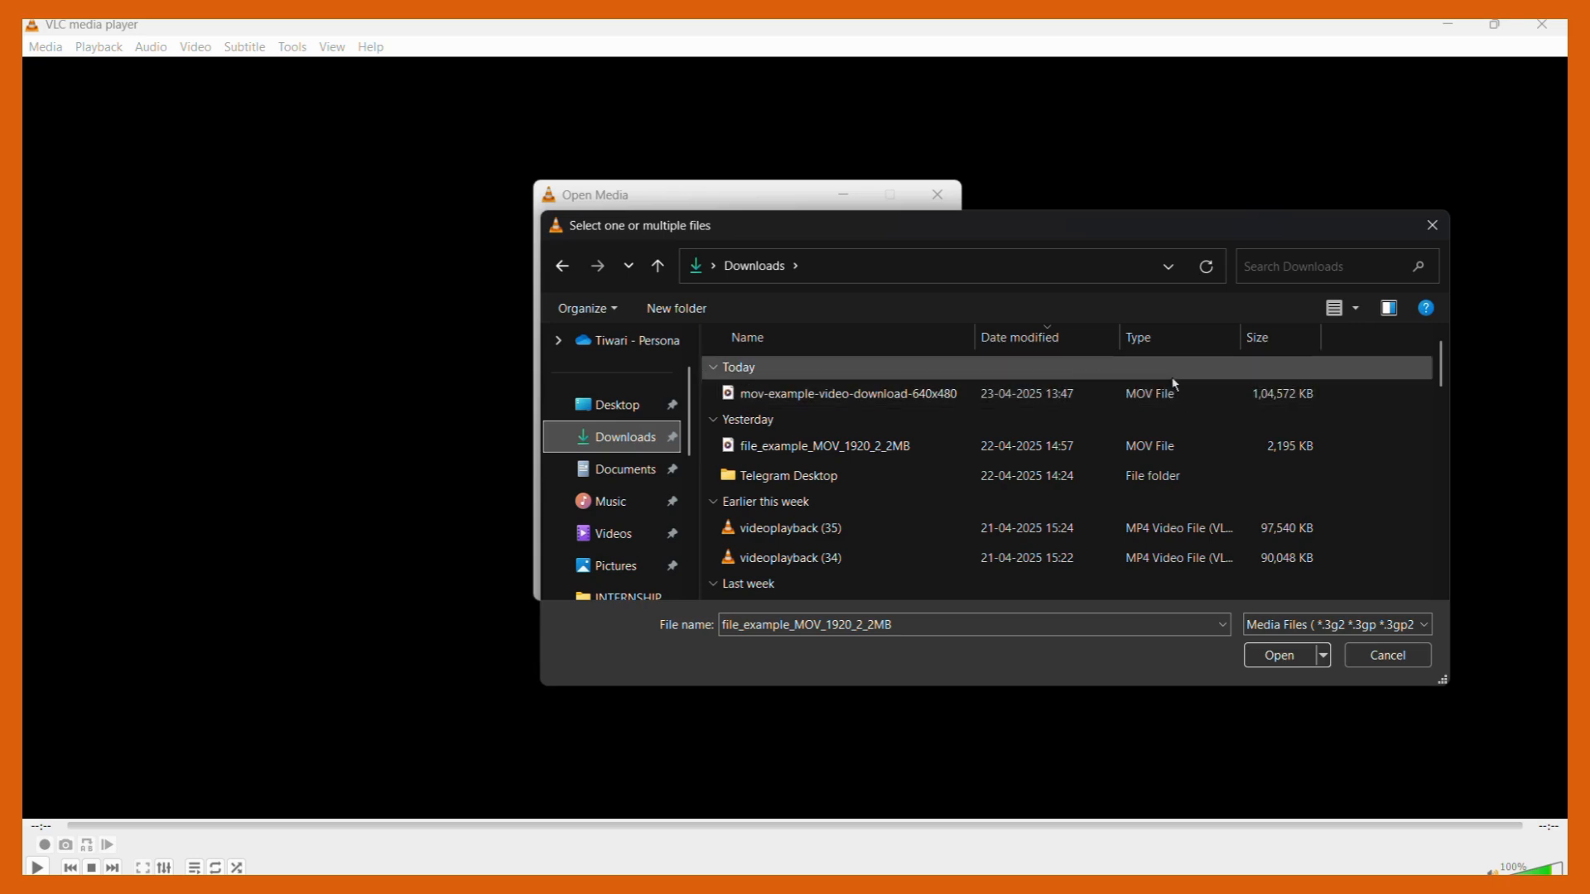
{"action": "left_click", "coordinate": [885, 400]}
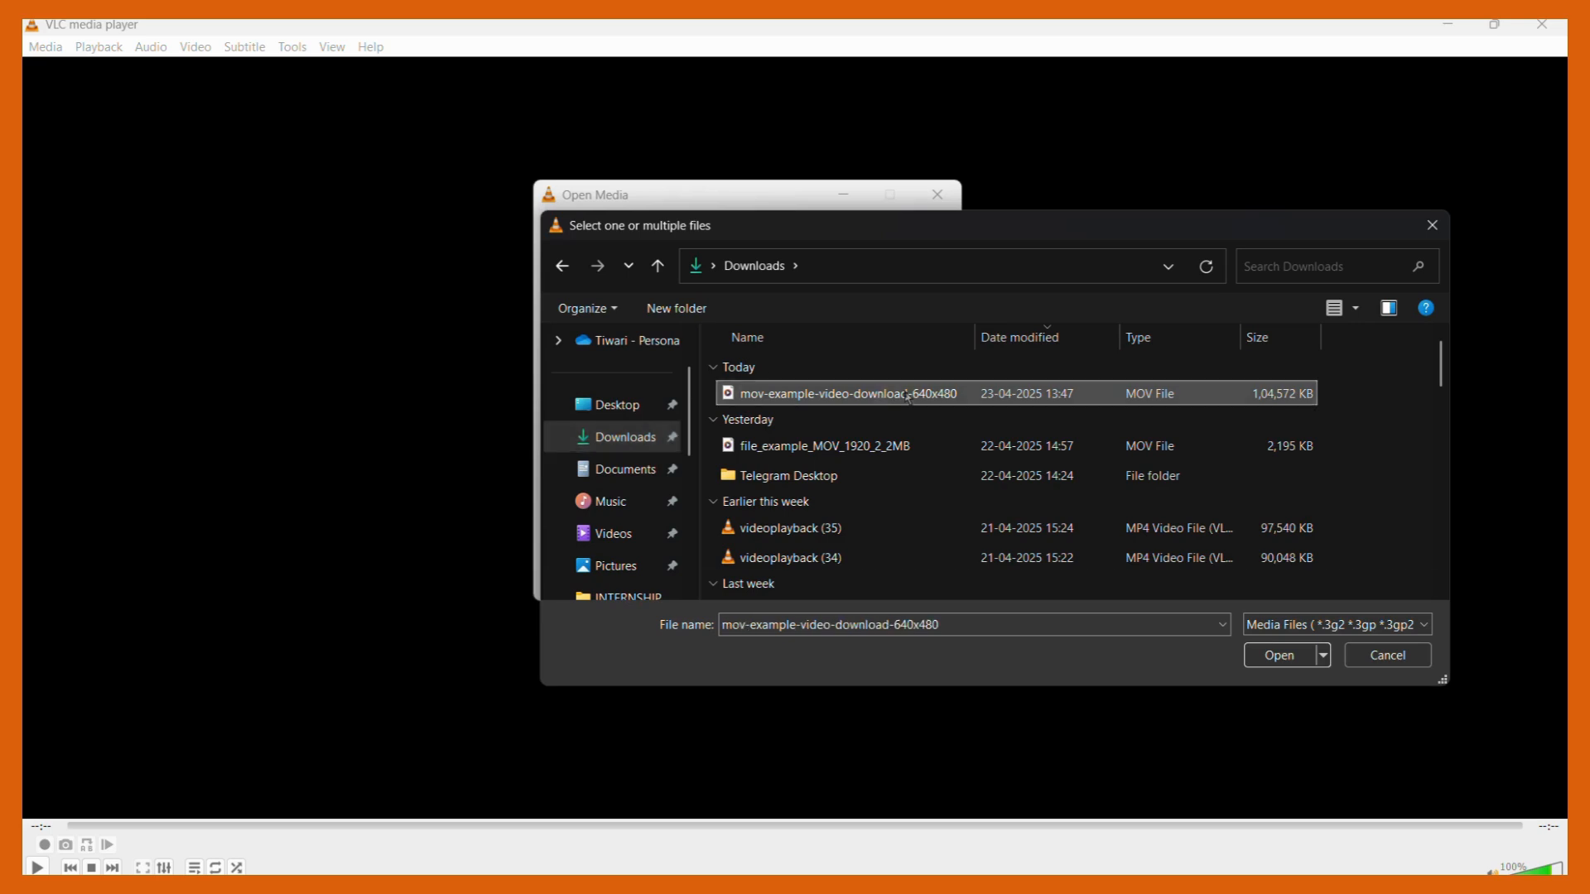
{"action": "left_click", "coordinate": [1277, 660]}
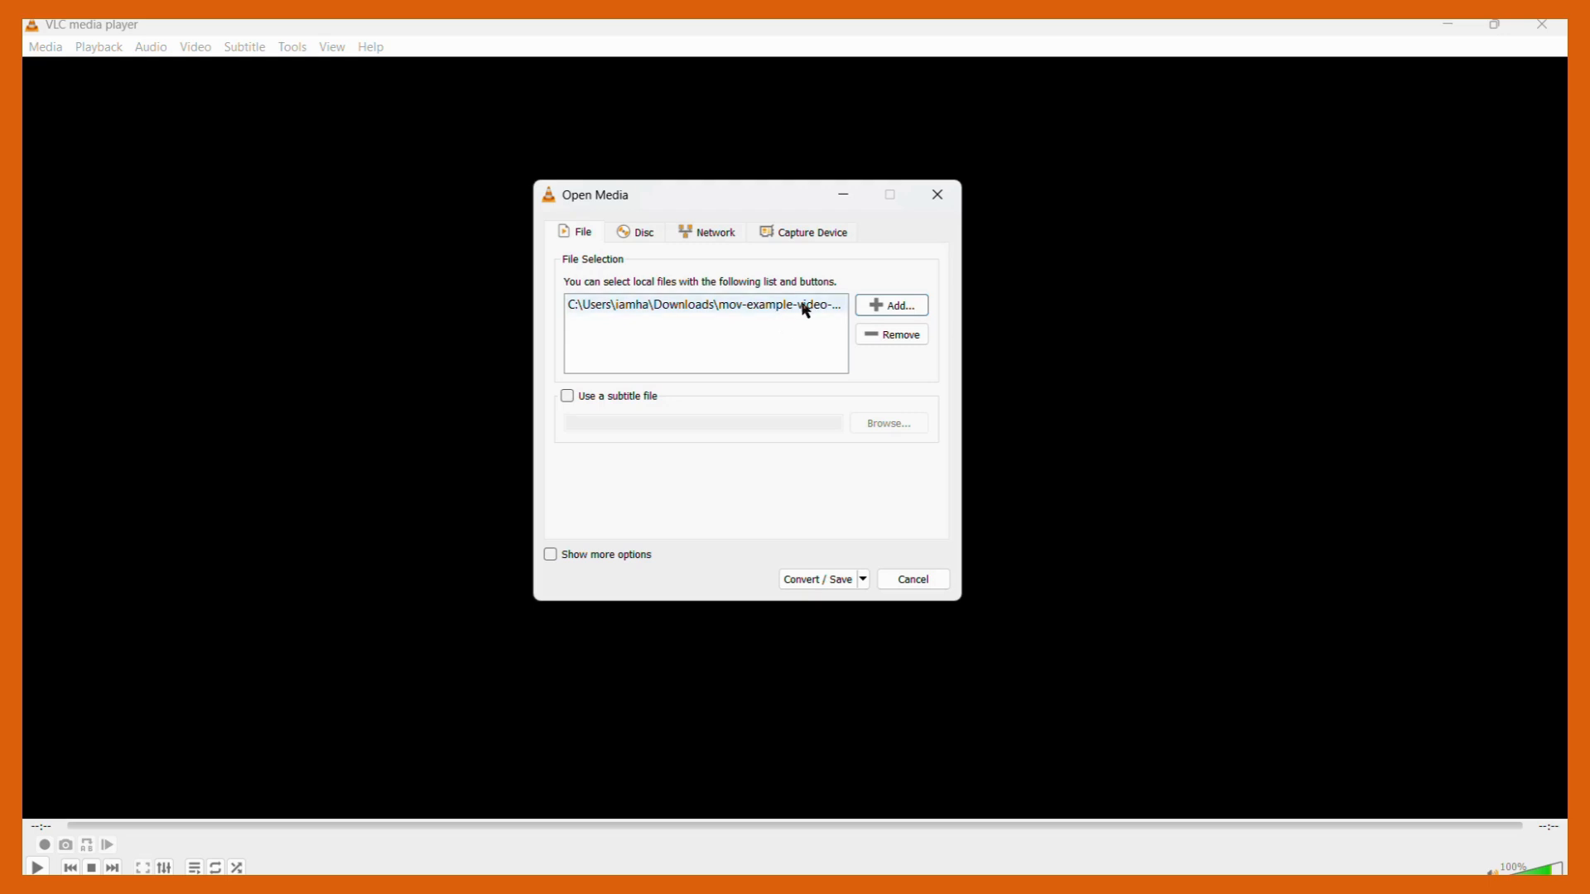
{"action": "left_click", "coordinate": [807, 582]}
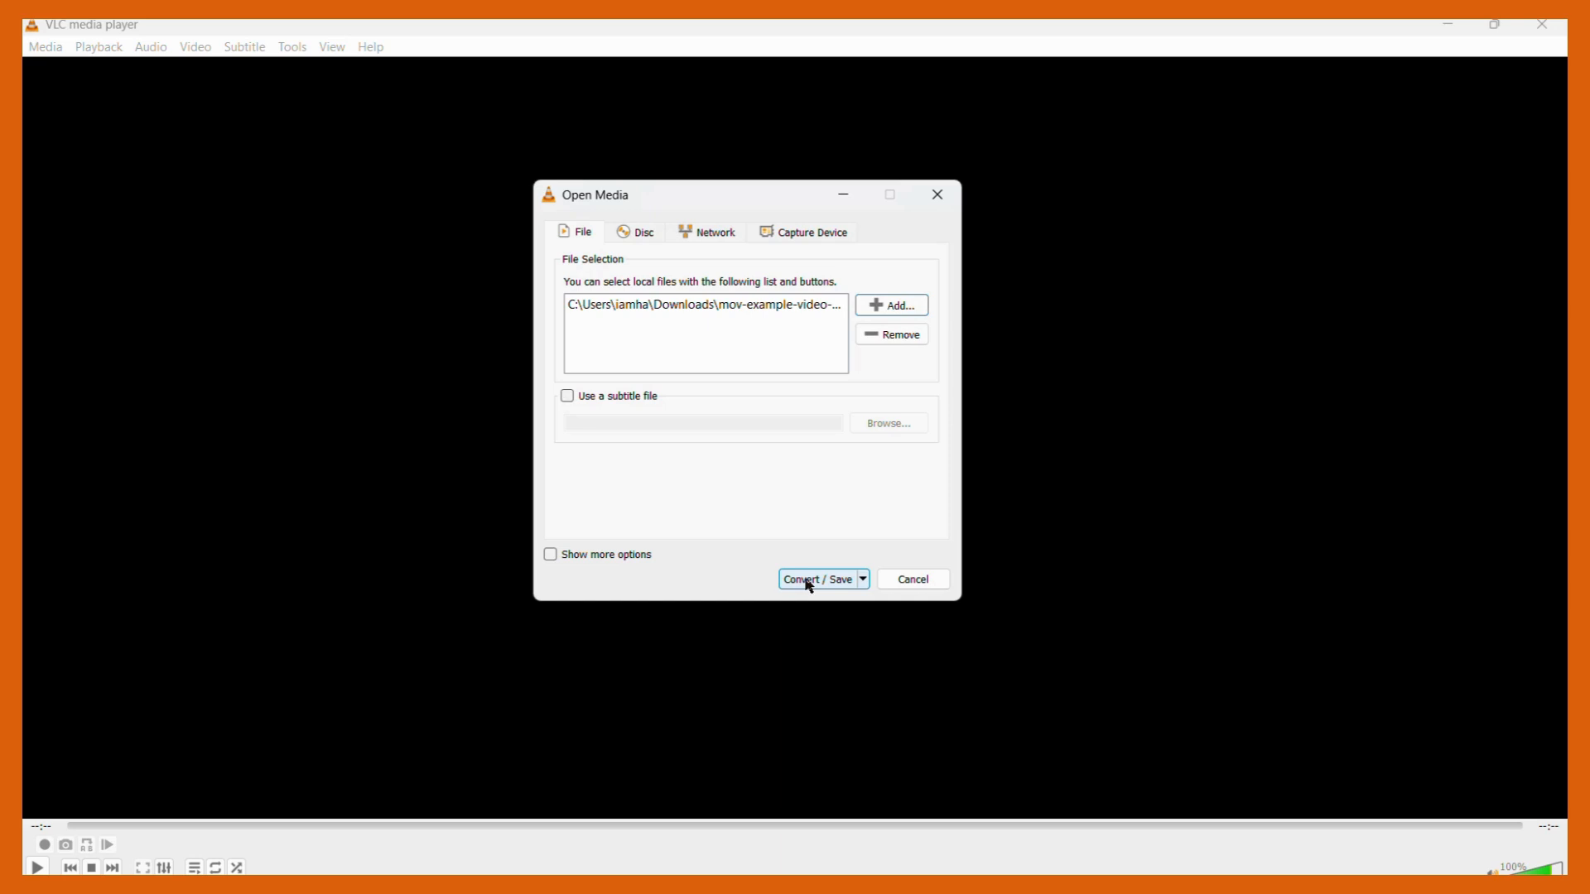
Step: Choose the Video - H.265 + MP3 (MP4) conversion profile
{"action": "left_click", "coordinate": [808, 582]}
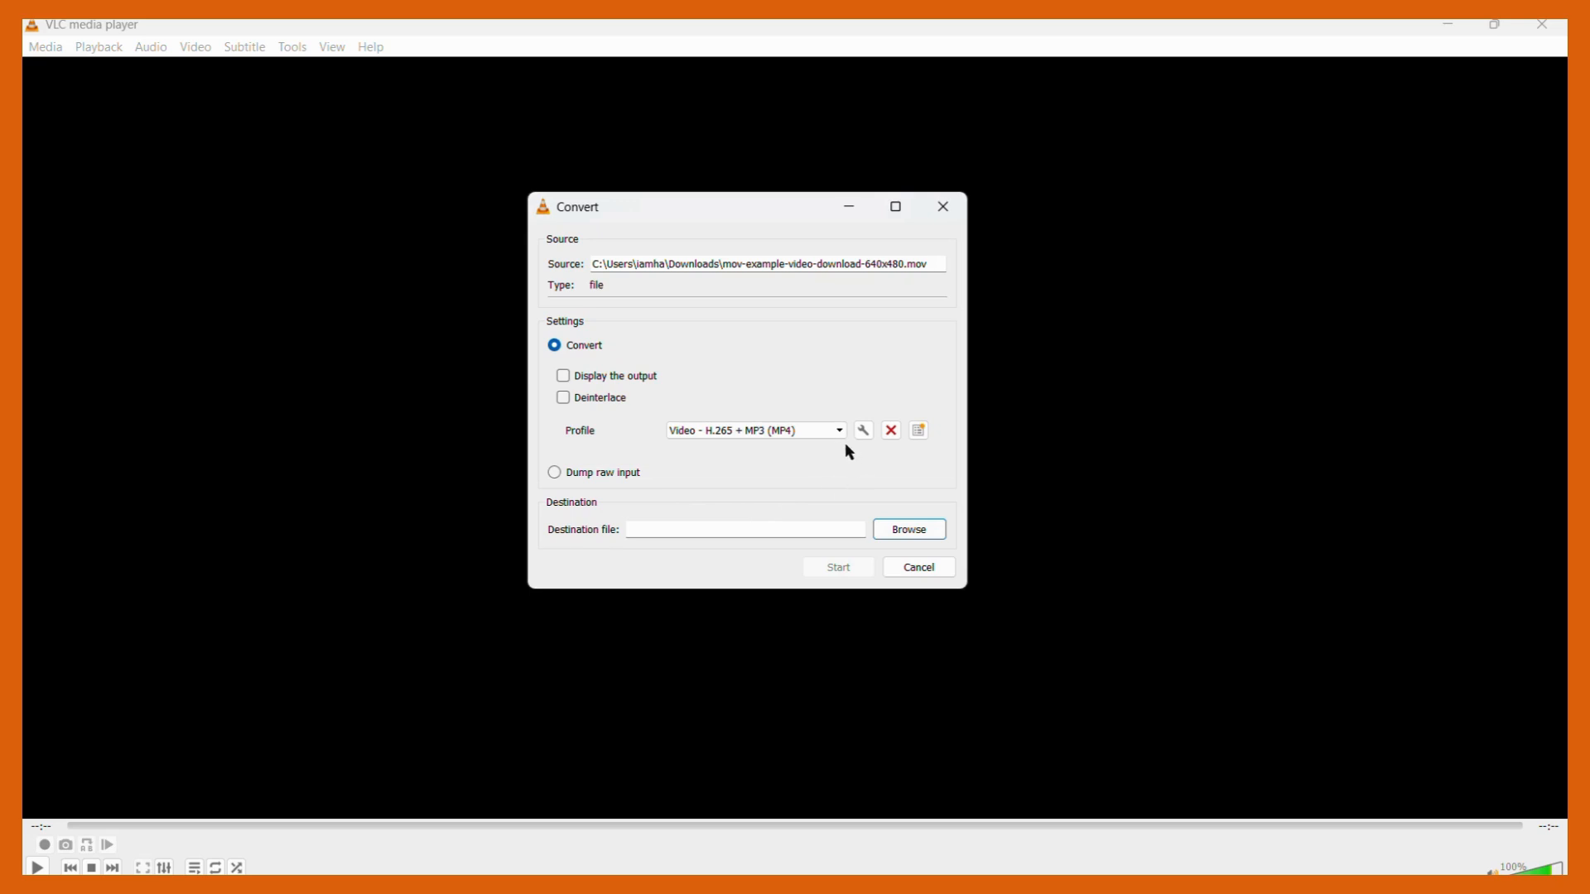
{"action": "left_click", "coordinate": [815, 430]}
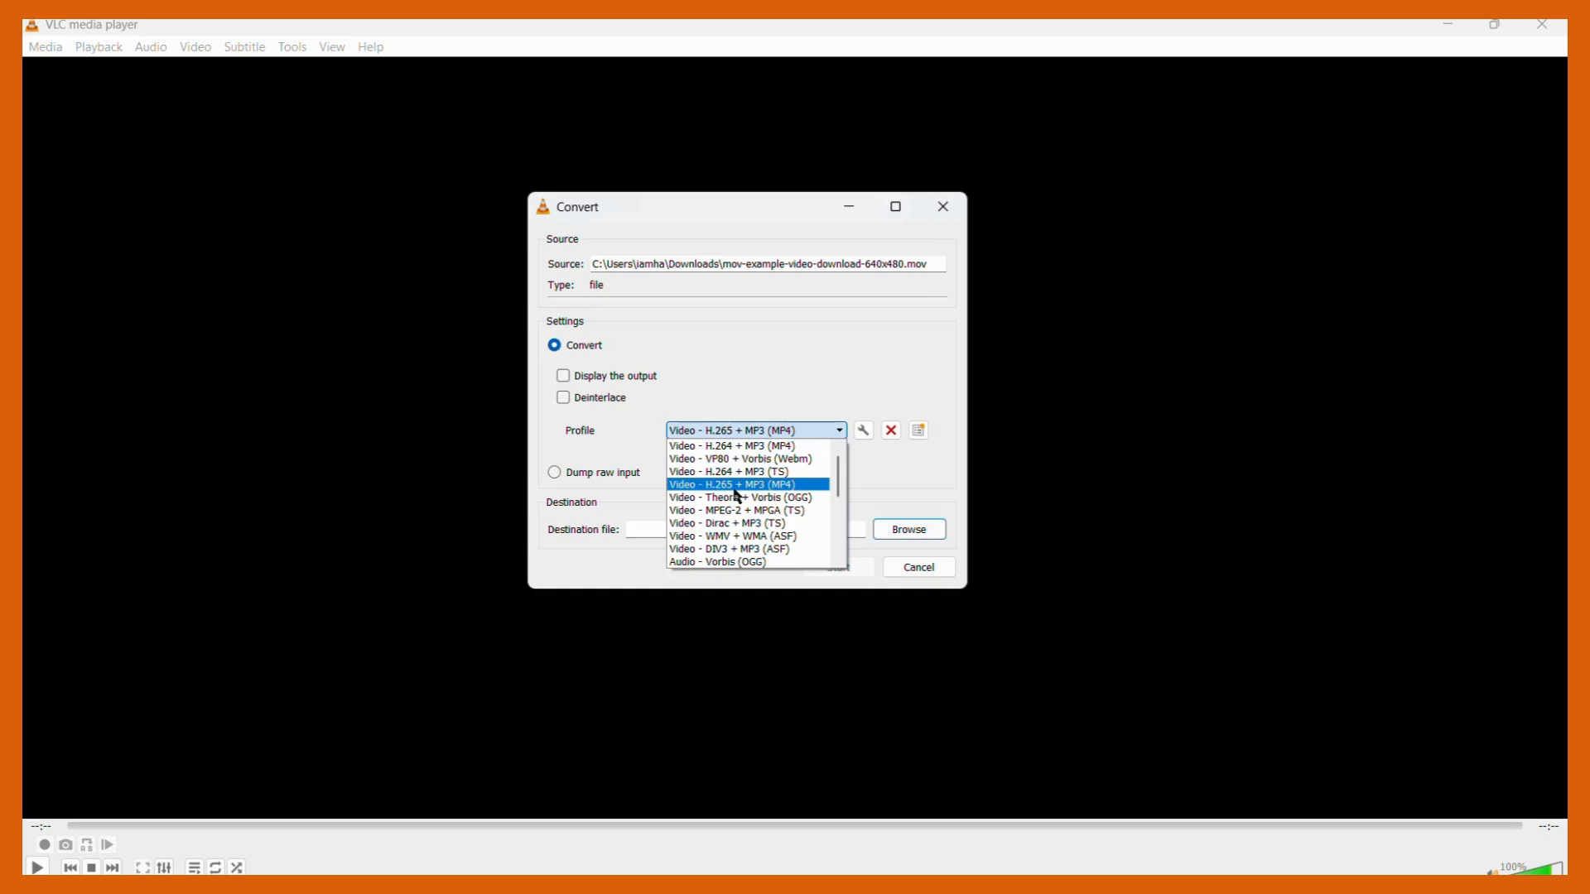
{"action": "left_click", "coordinate": [796, 486]}
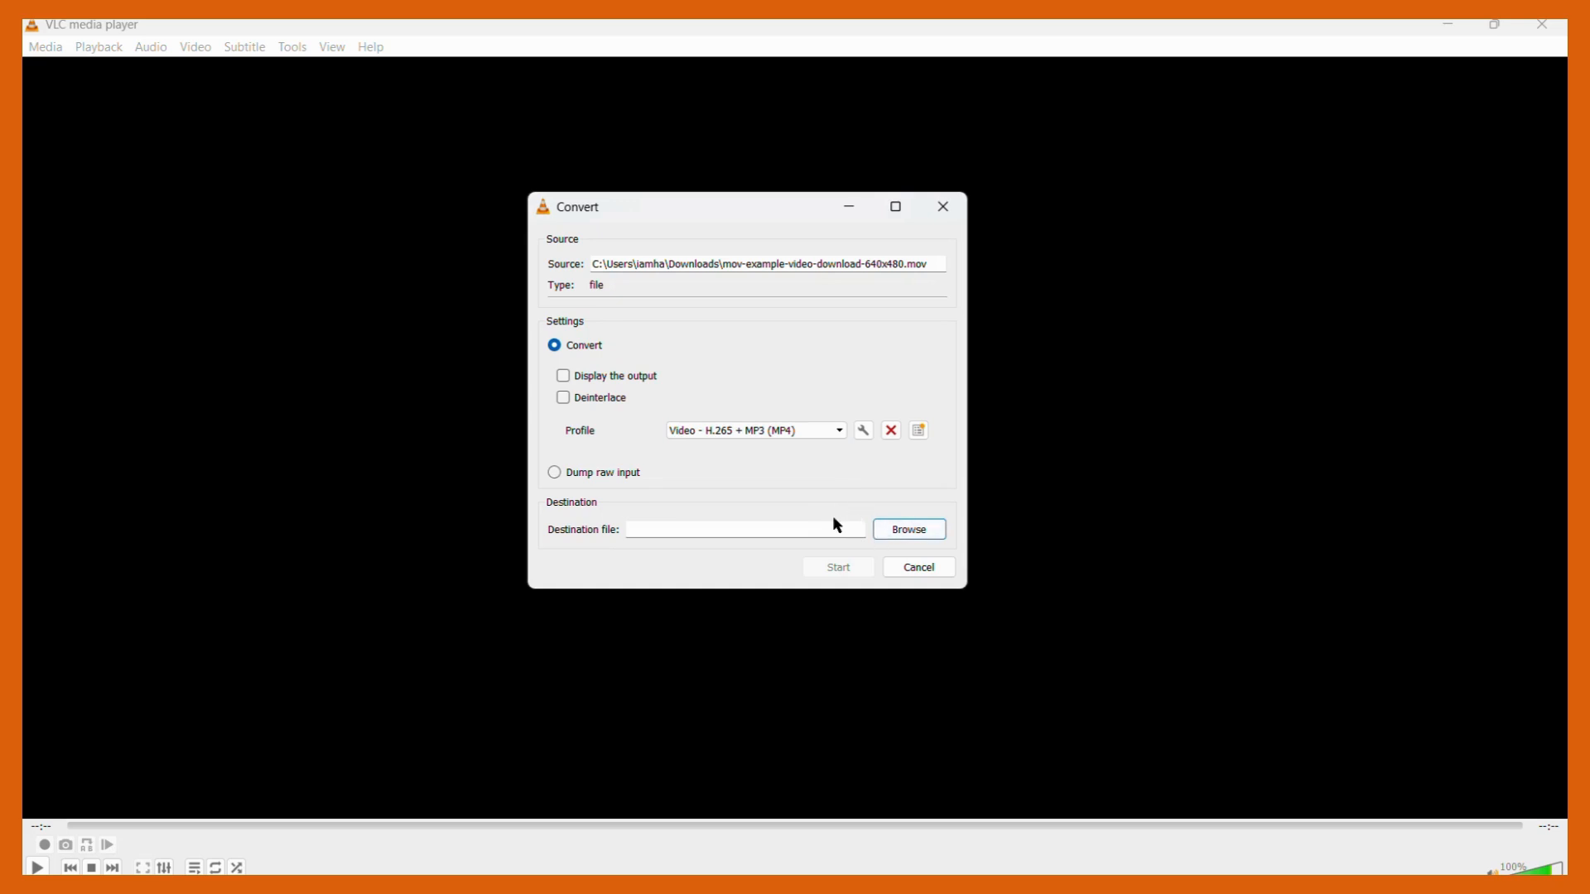
Step: Set the destination to compressed video.mp4 on the Desktop
{"action": "left_click", "coordinate": [896, 534]}
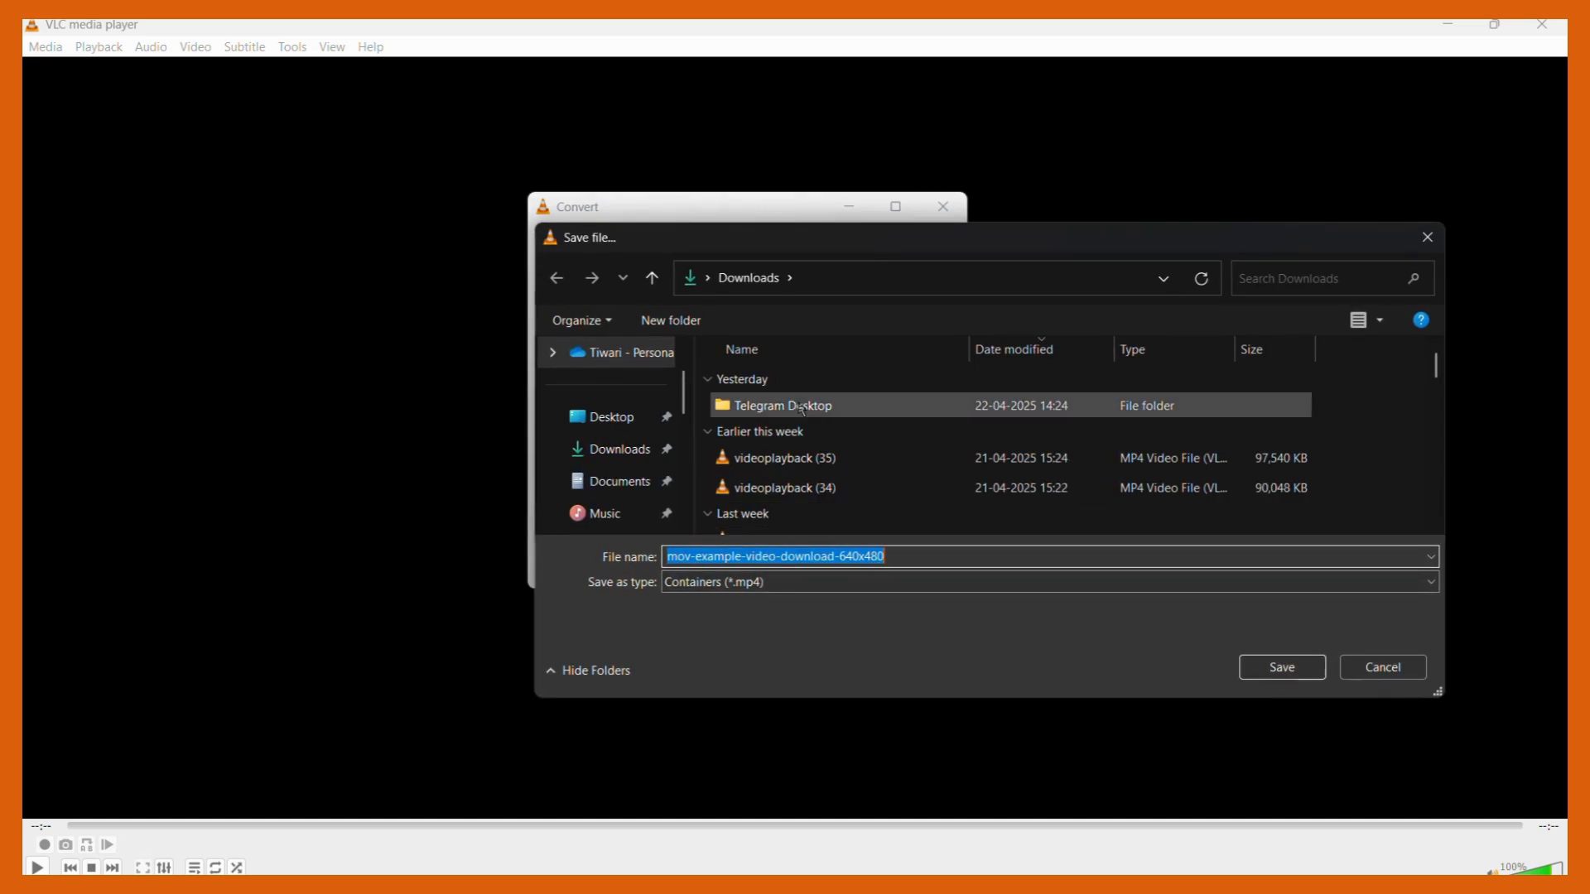
{"action": "left_click", "coordinate": [628, 418]}
{"action": "left_click", "coordinate": [908, 556]}
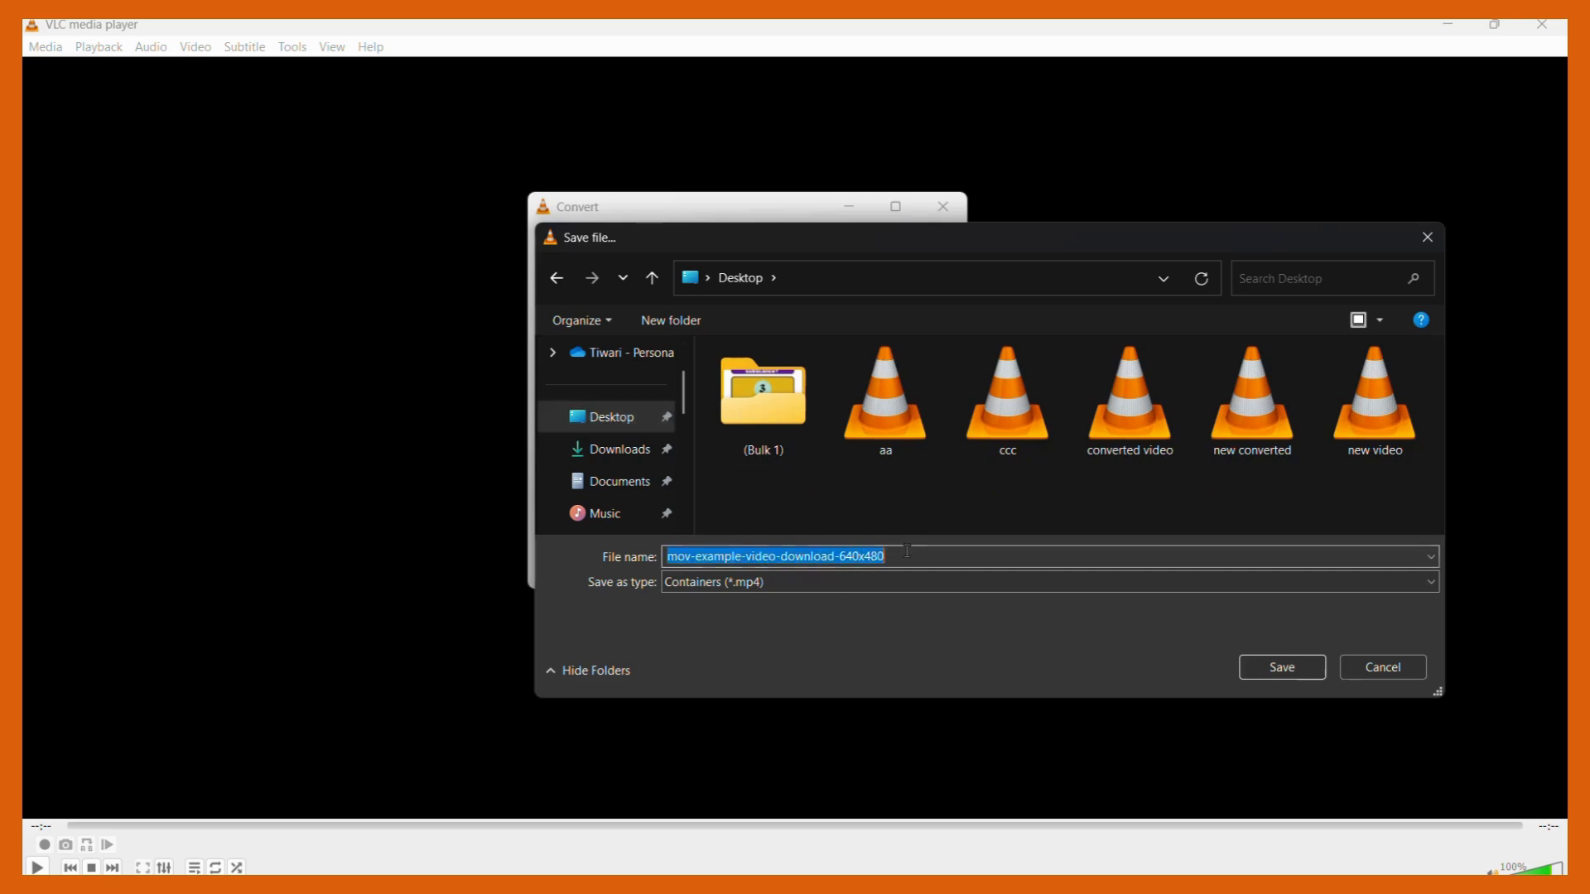
{"action": "key", "text": "BackSpace"}
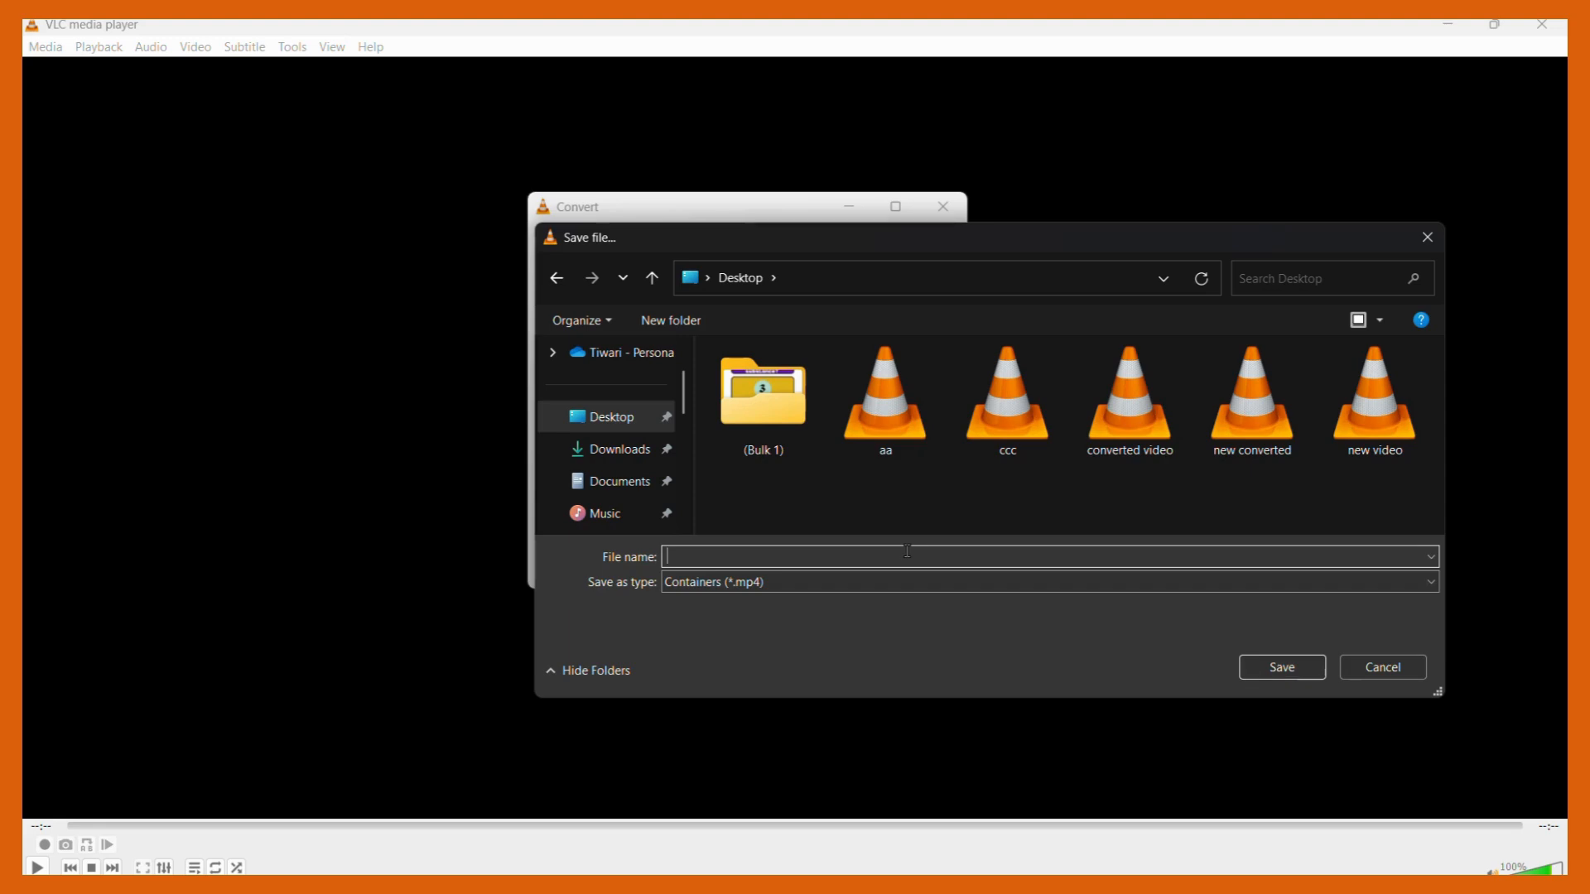
{"action": "type", "text": "compresse"}
{"action": "type", "text": "d f"}
{"action": "type", "text": "ideo"}
{"action": "left_click", "coordinate": [1282, 670]}
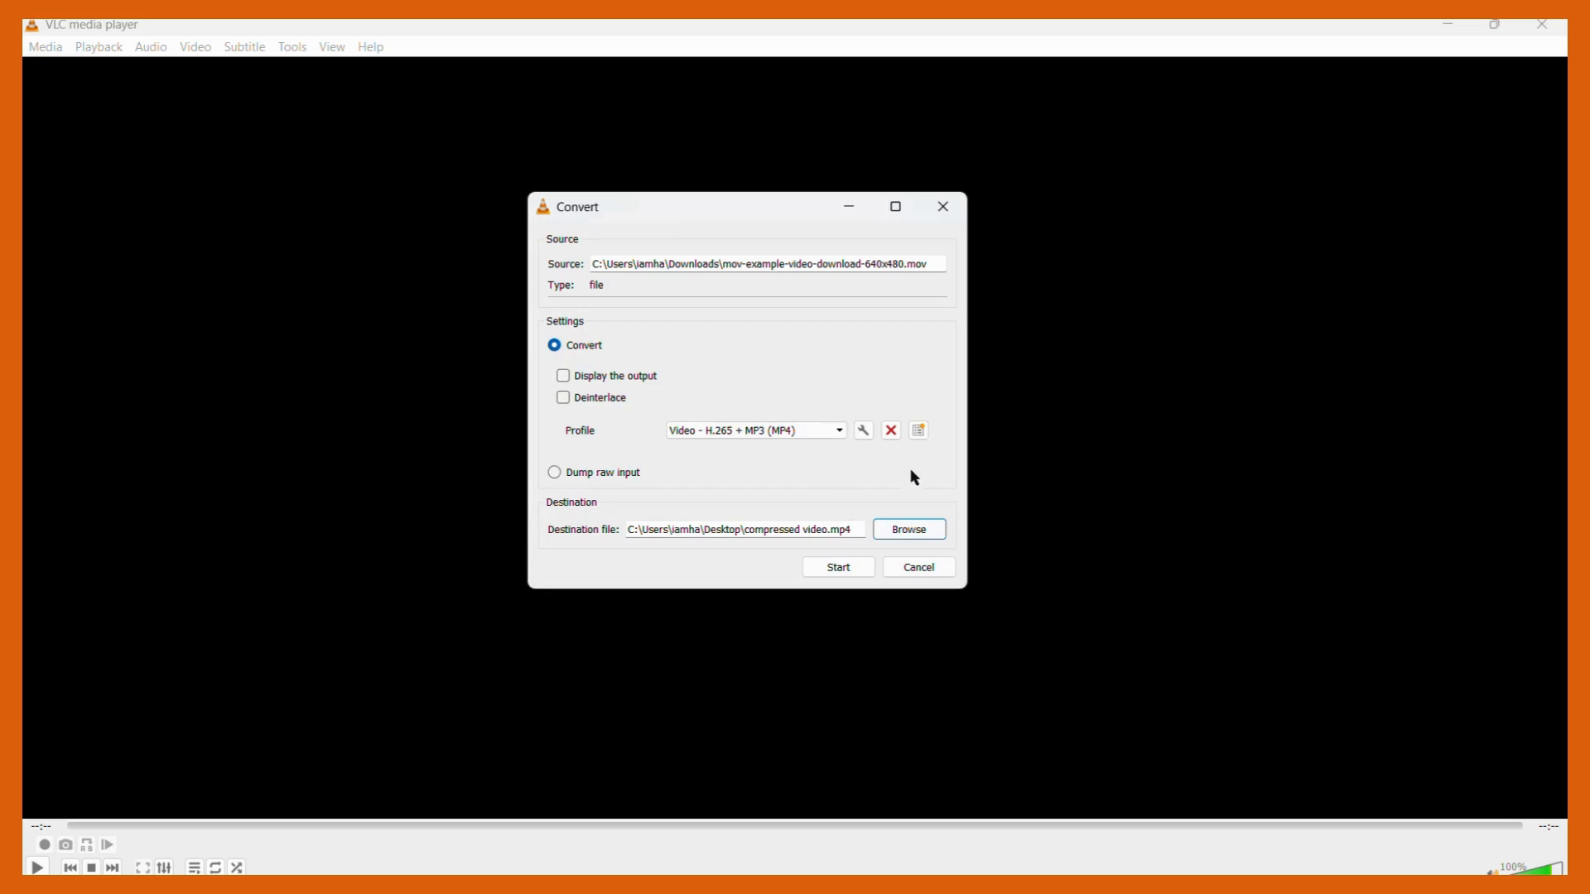
Step: Start converting the MOV video into the compressed MP4
{"action": "left_click", "coordinate": [842, 567]}
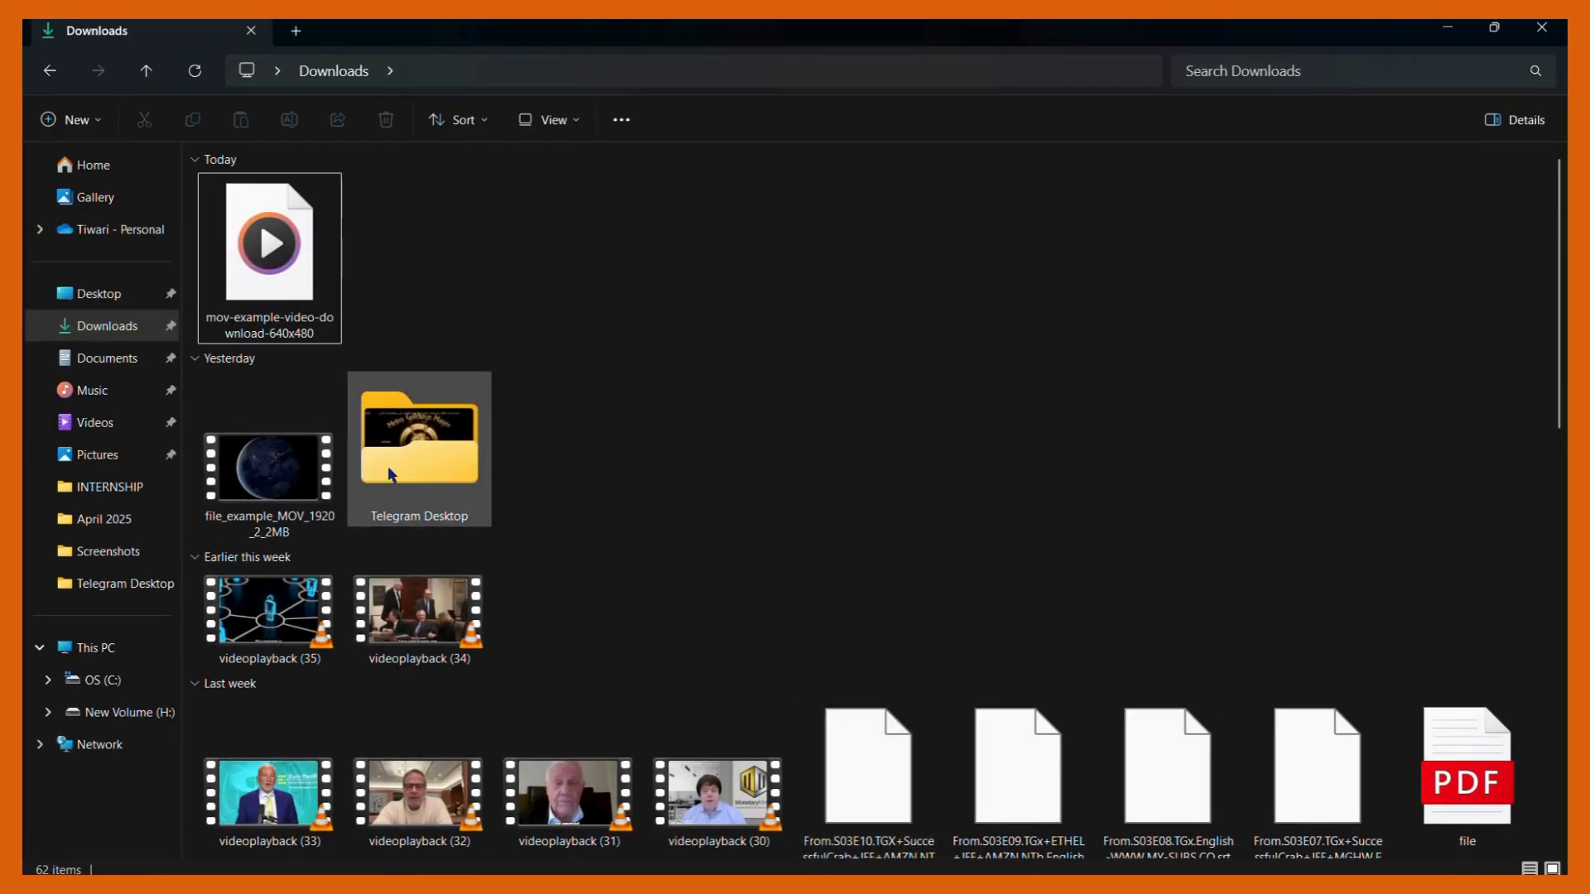
Step: Compare the 71.0 MB compressed video on the Desktop against the 102 MB MOV in Downloads
{"action": "left_click", "coordinate": [100, 294]}
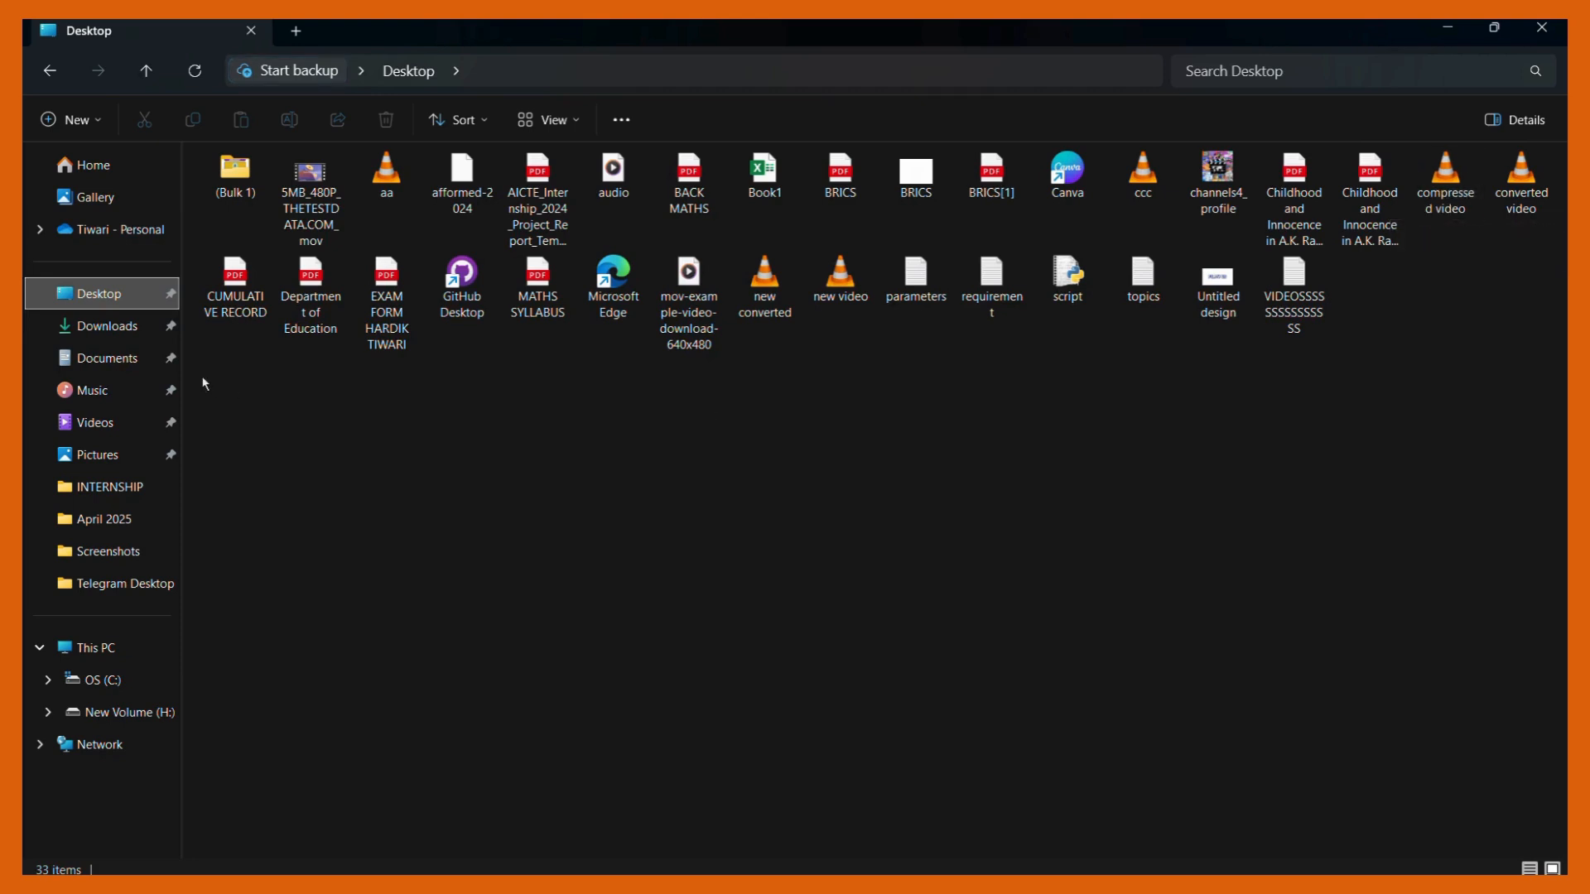
{"action": "left_click", "coordinate": [134, 331]}
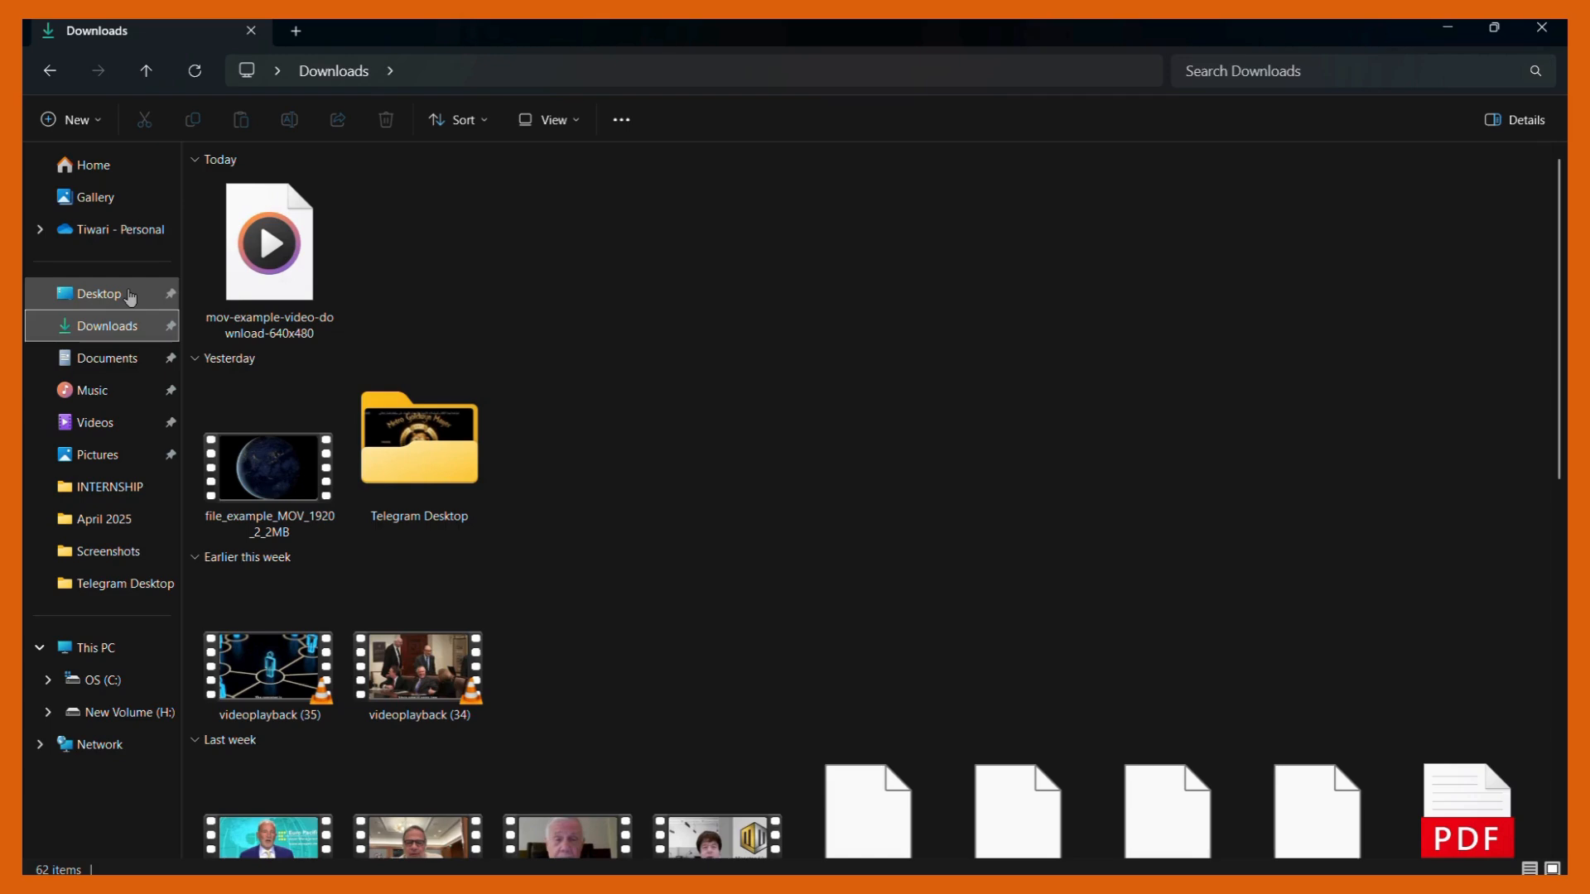
{"action": "left_click", "coordinate": [129, 296]}
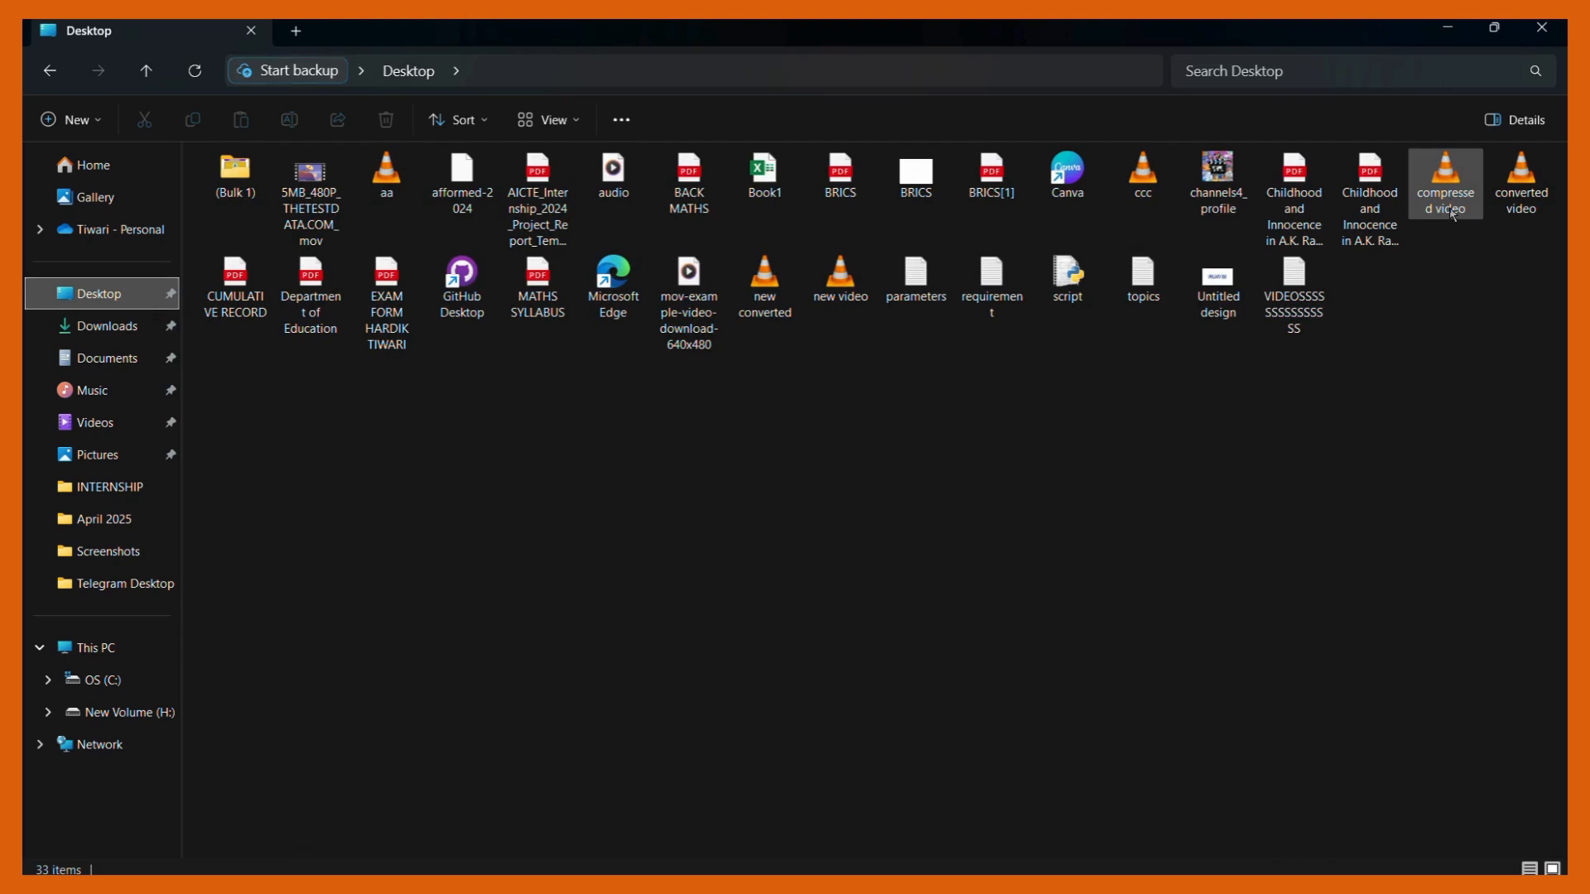
{"action": "mouse_move", "coordinate": [1445, 184]}
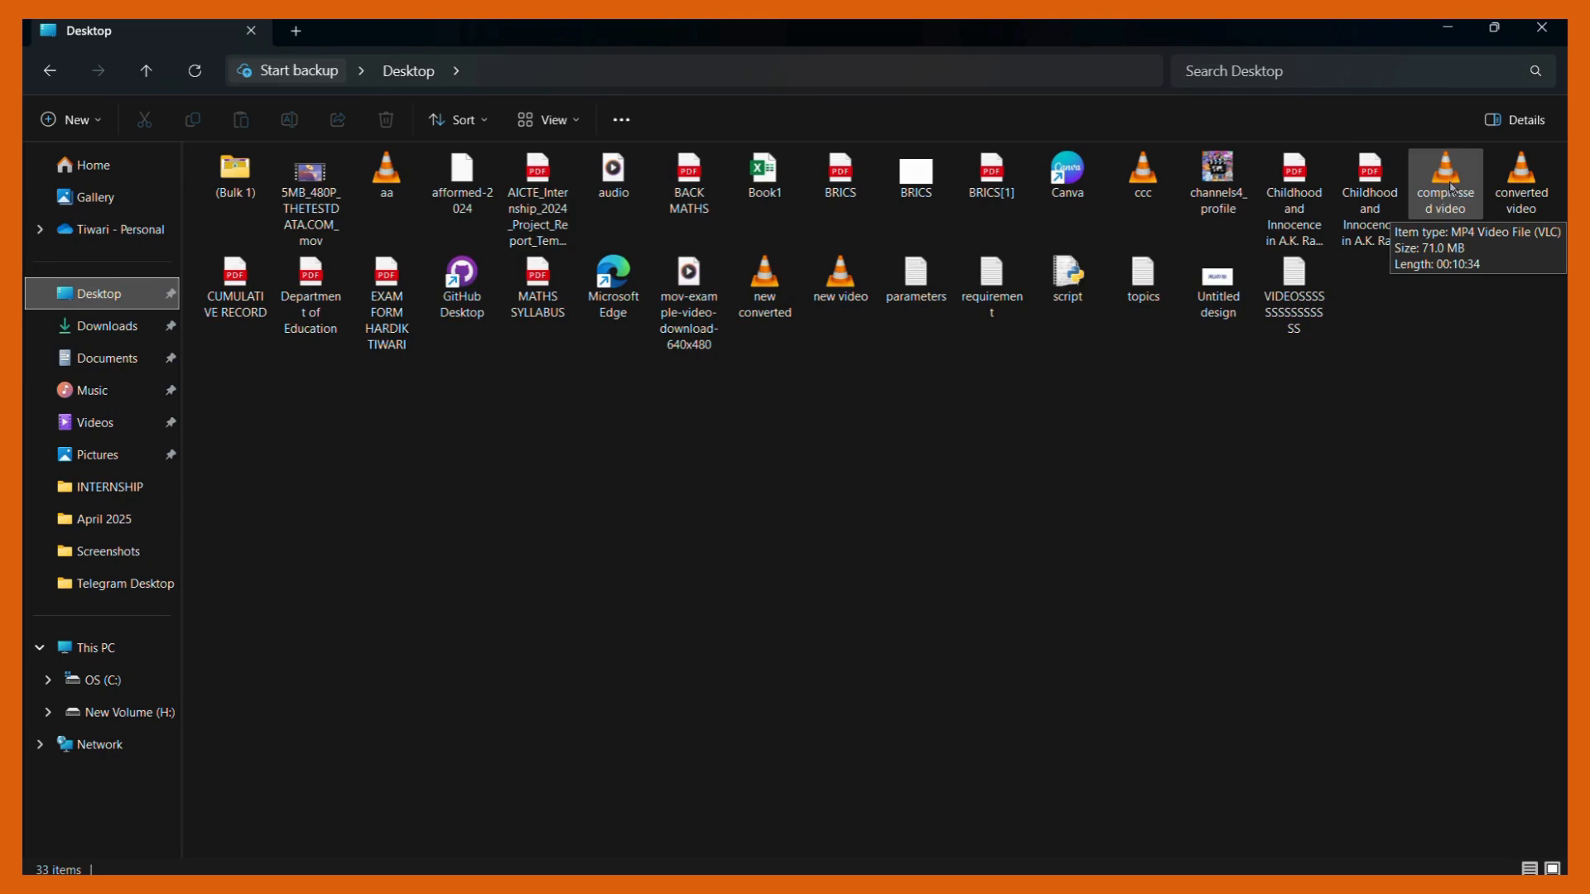
{"action": "left_click", "coordinate": [1449, 187]}
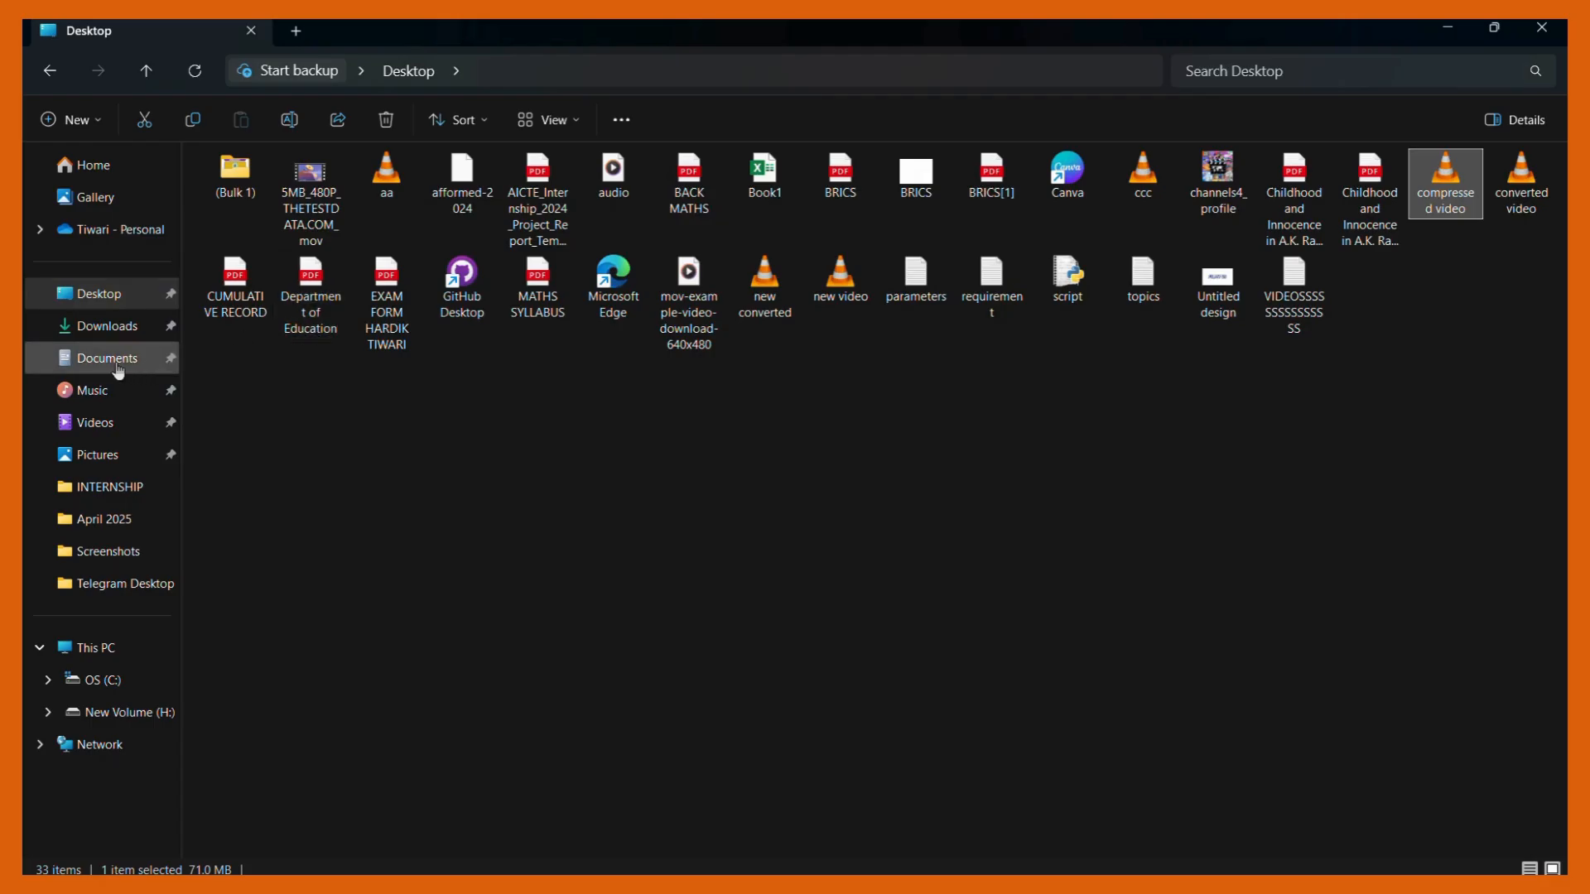
{"action": "left_click", "coordinate": [107, 358]}
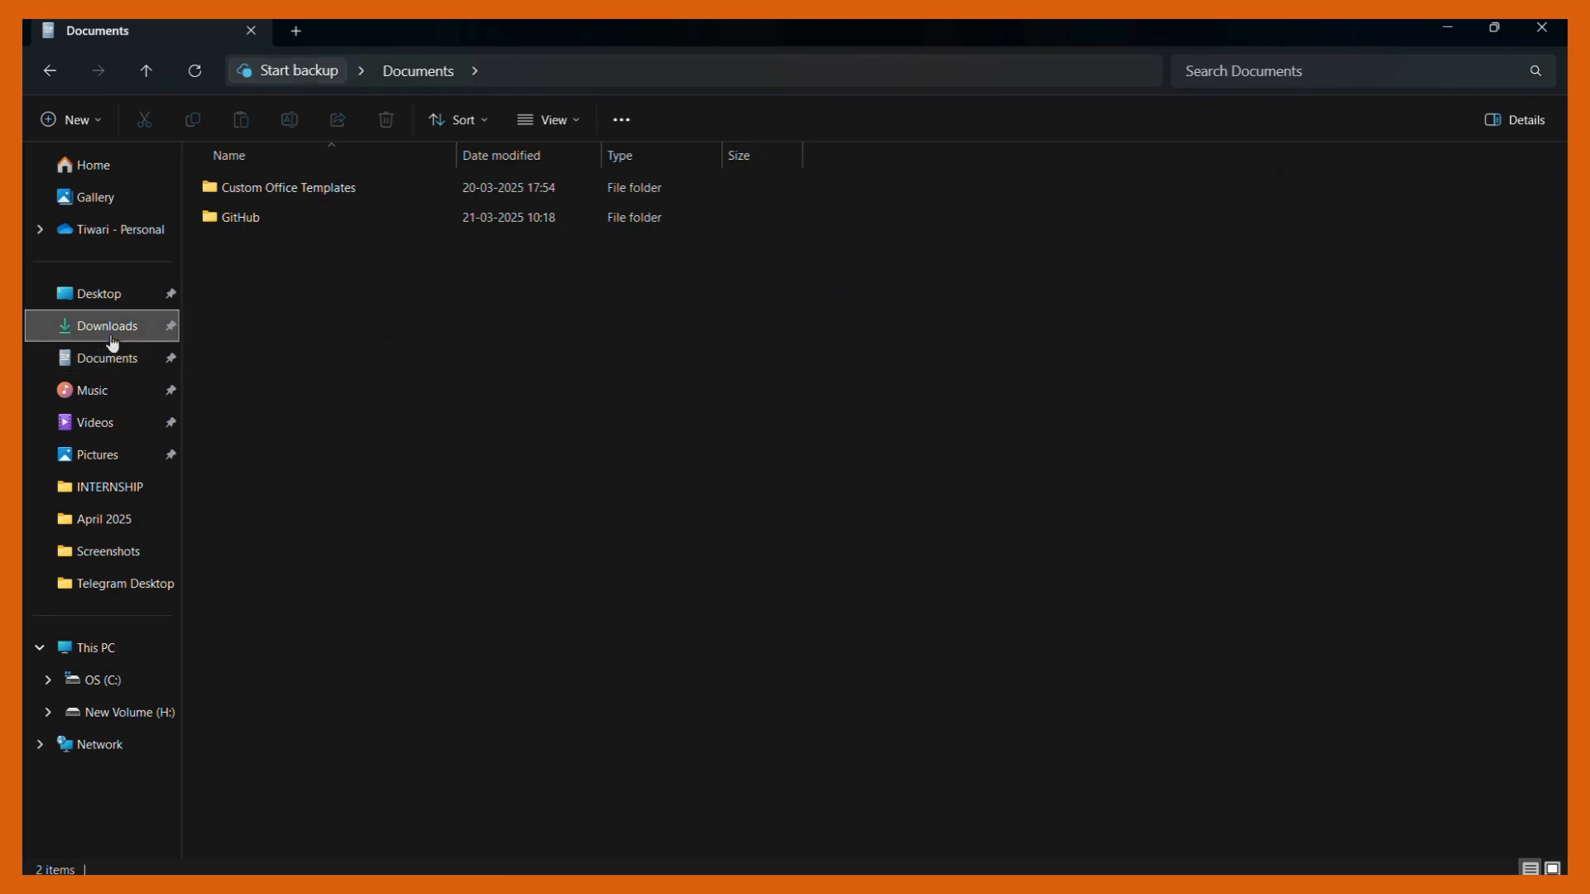
{"action": "left_click", "coordinate": [108, 326]}
{"action": "mouse_move", "coordinate": [269, 255]}
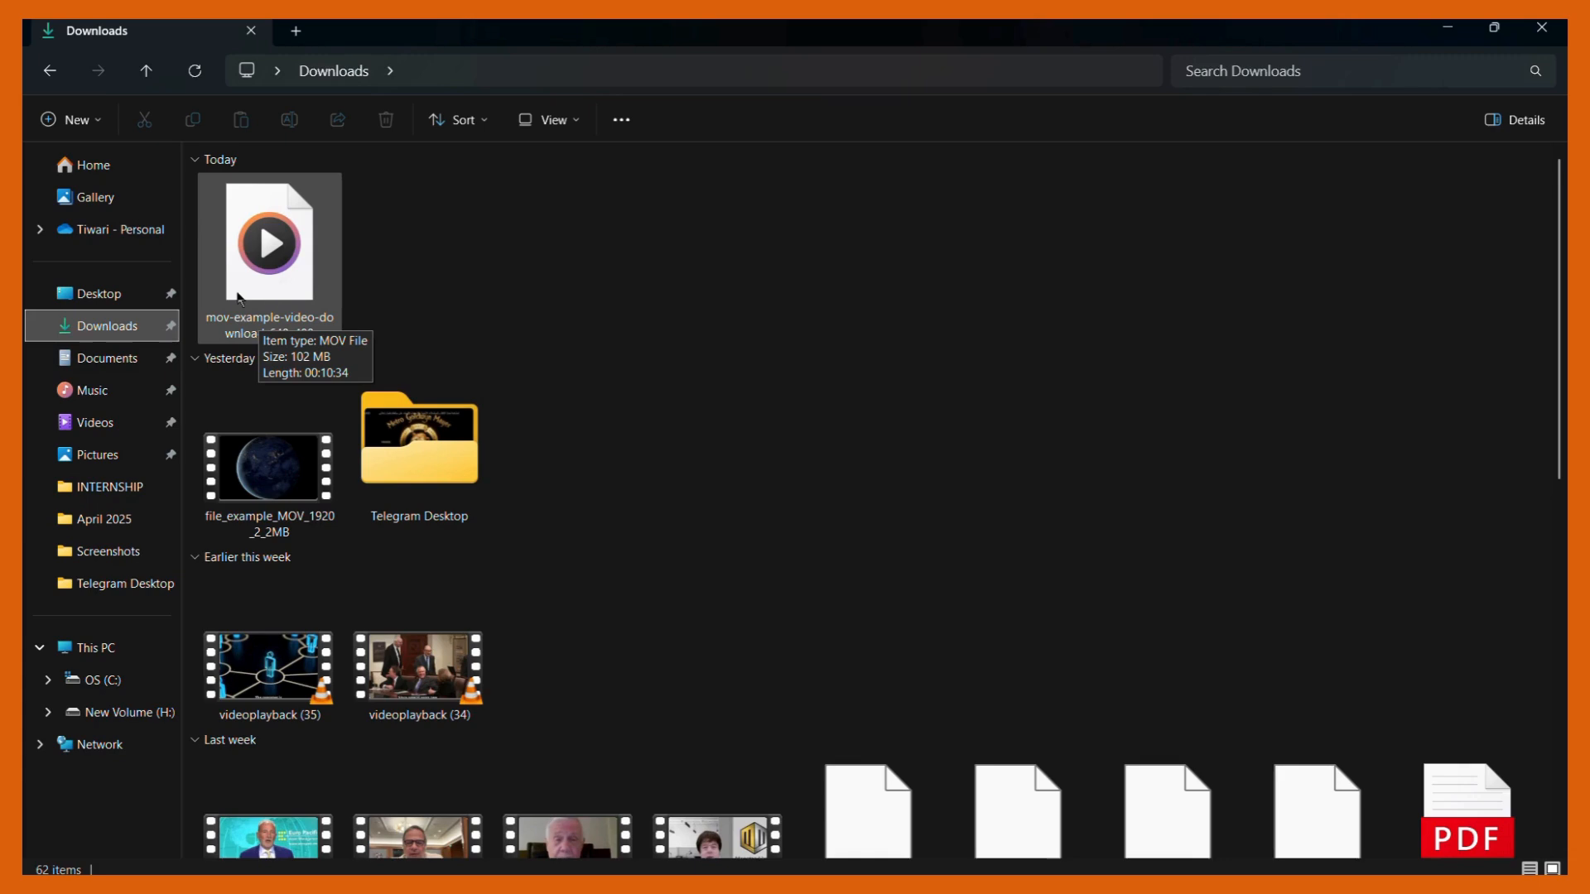
{"action": "left_click", "coordinate": [100, 294]}
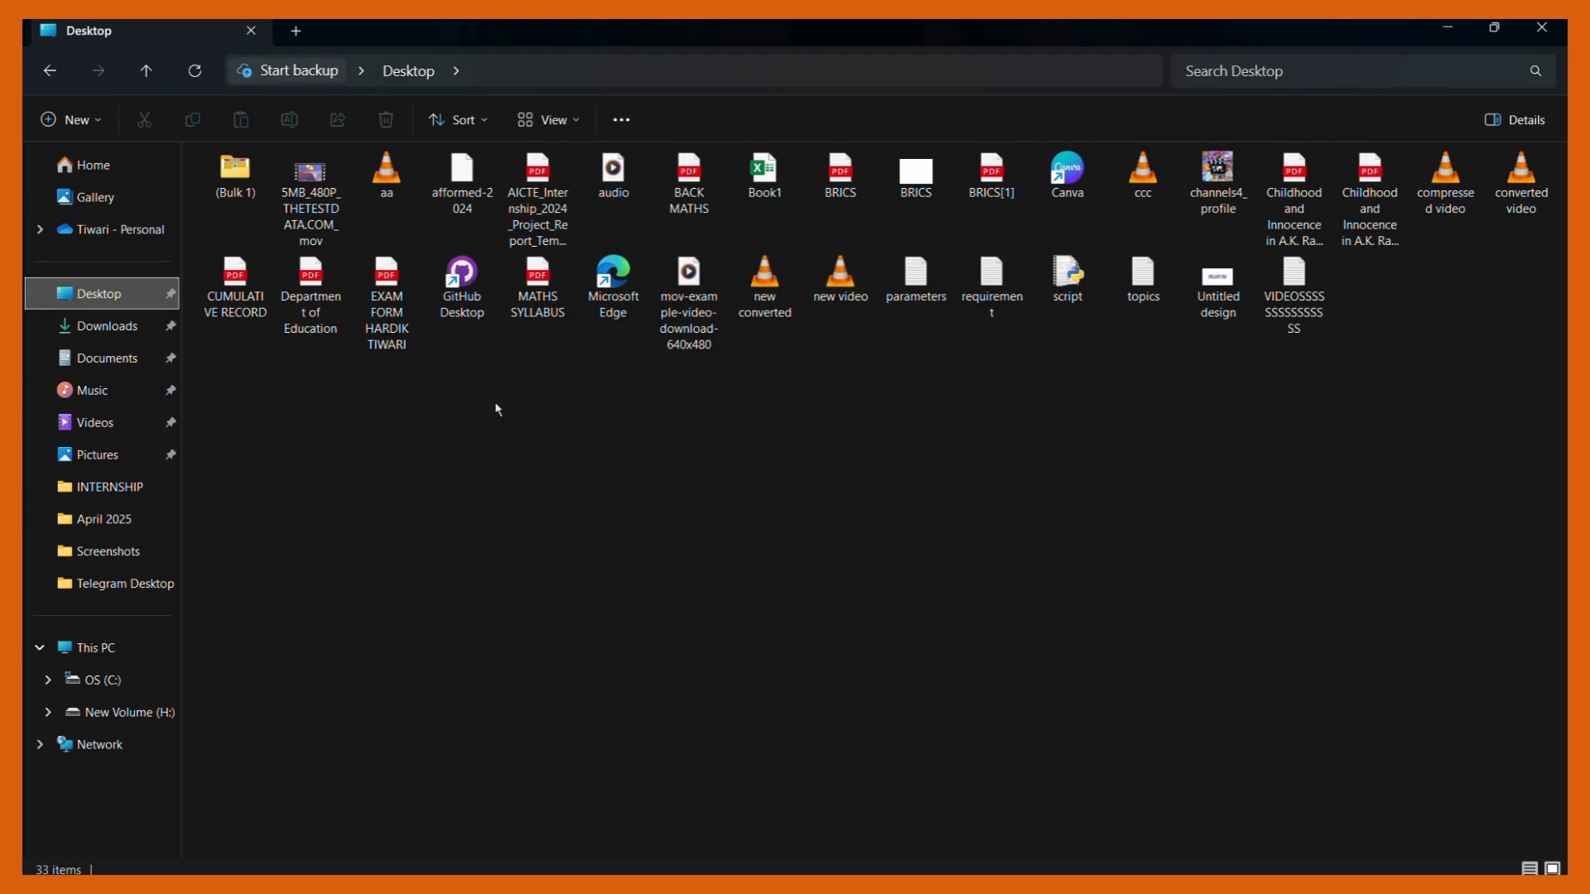
Step: Bring VLC forward and minimise it to leave the bare desktop
{"action": "double_click", "coordinate": [916, 295]}
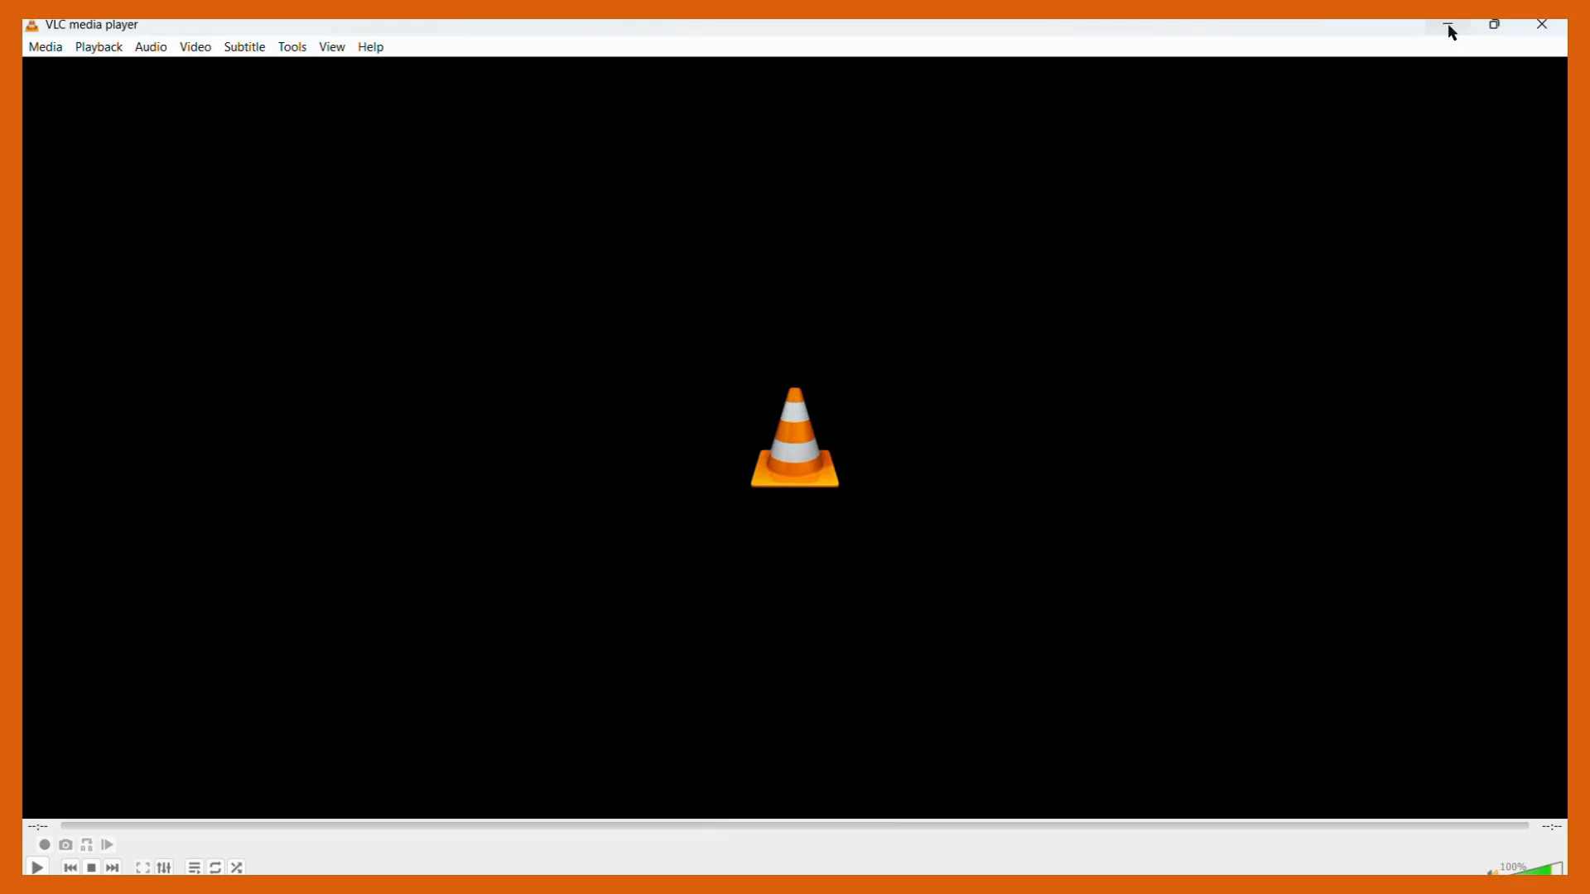
{"action": "left_click", "coordinate": [1449, 27]}
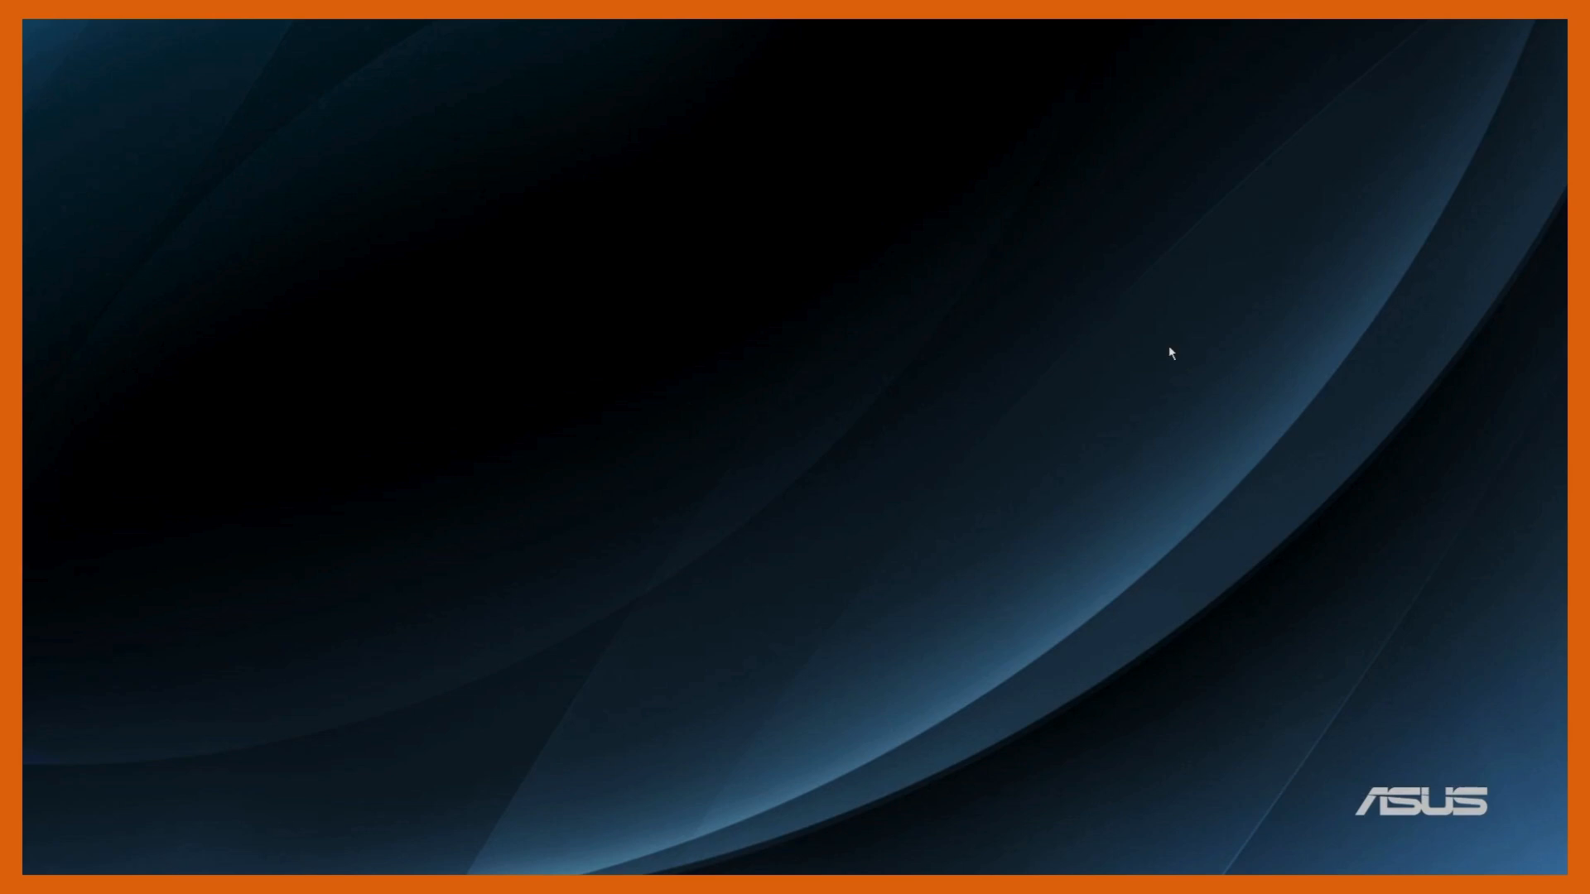